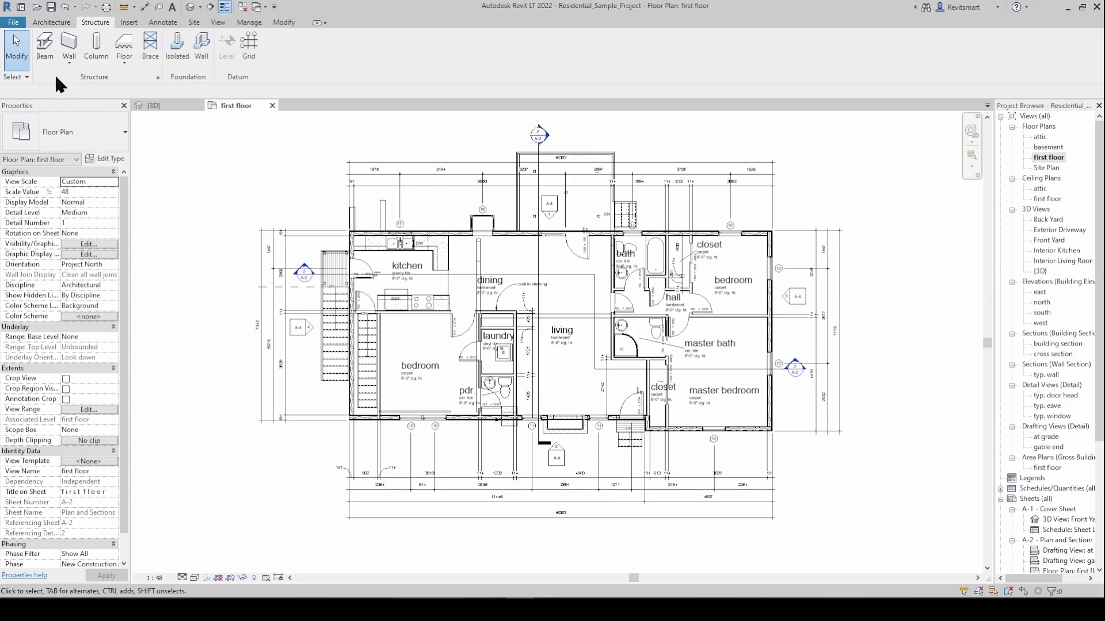
click(44, 49)
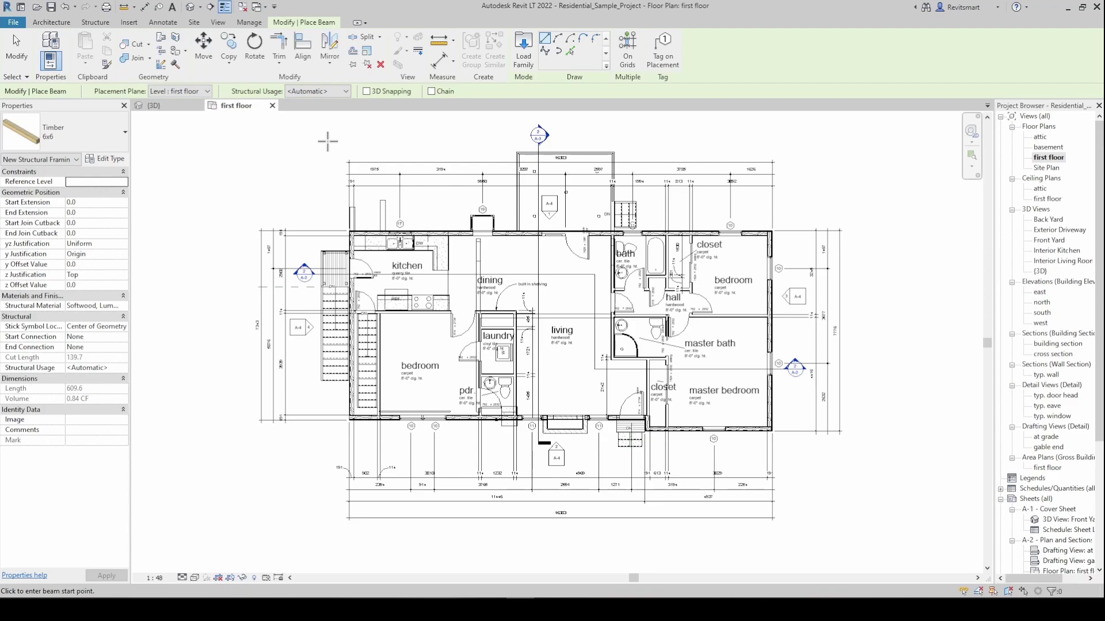
key(Escape)
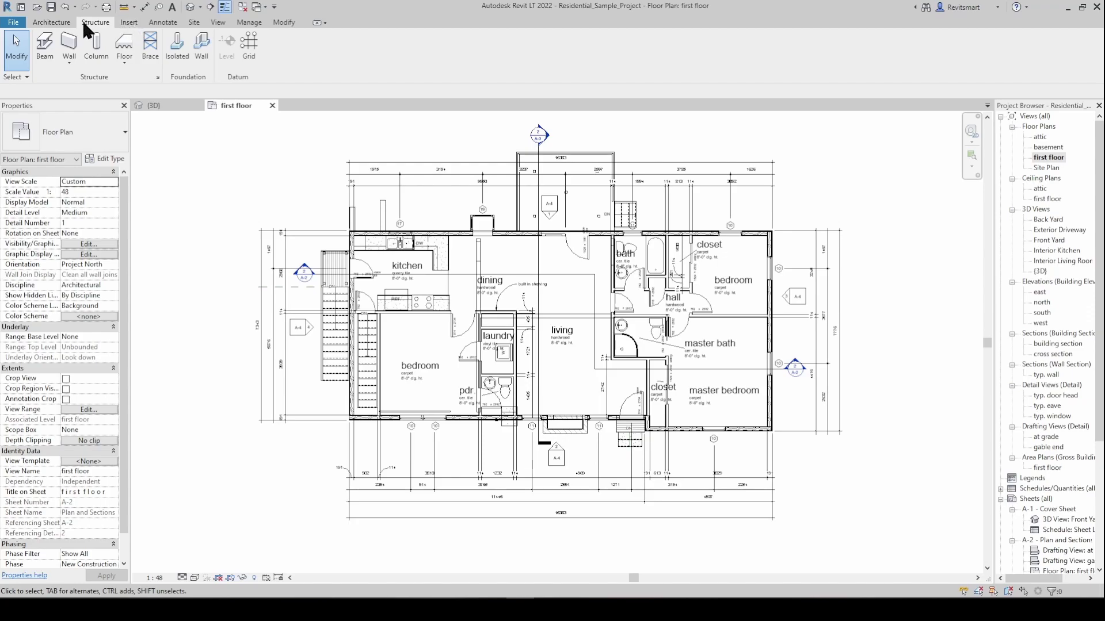
click(98, 58)
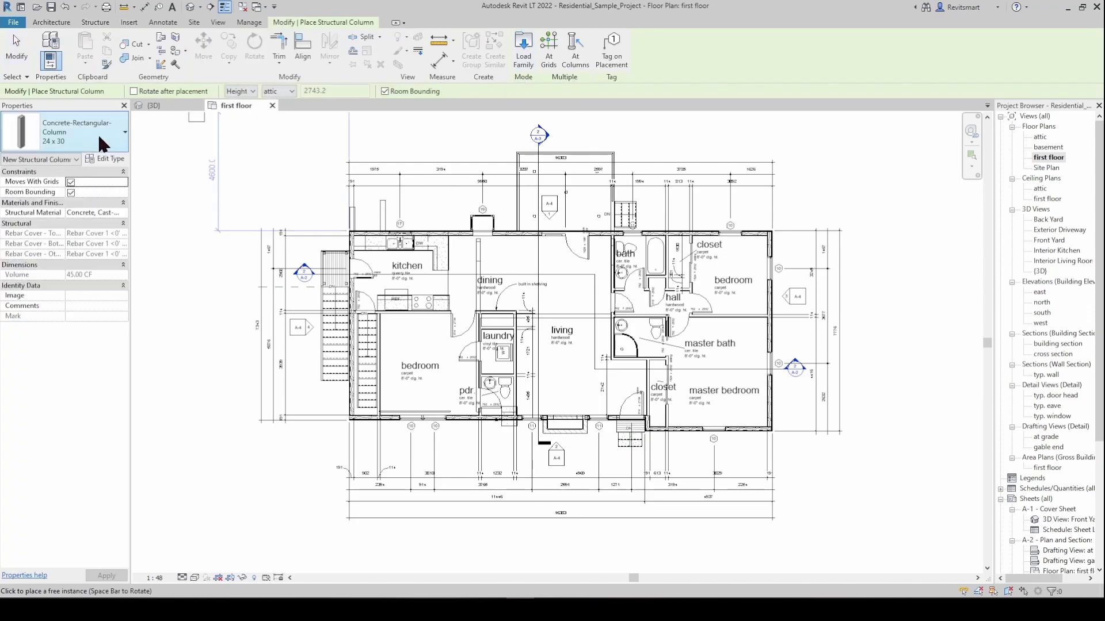
click(518, 61)
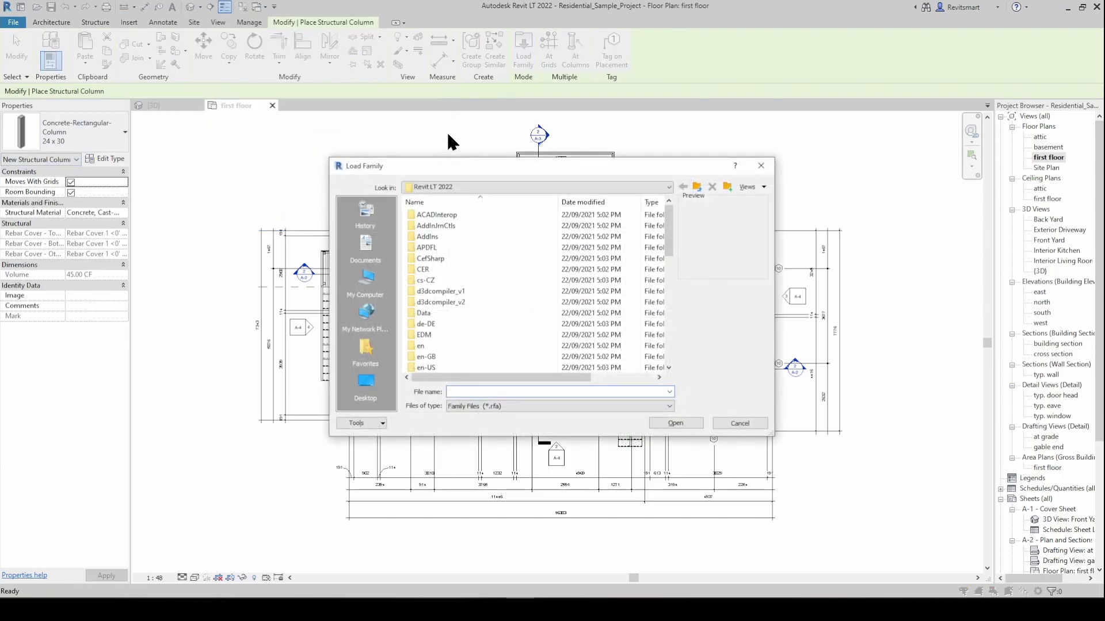
key(Escape)
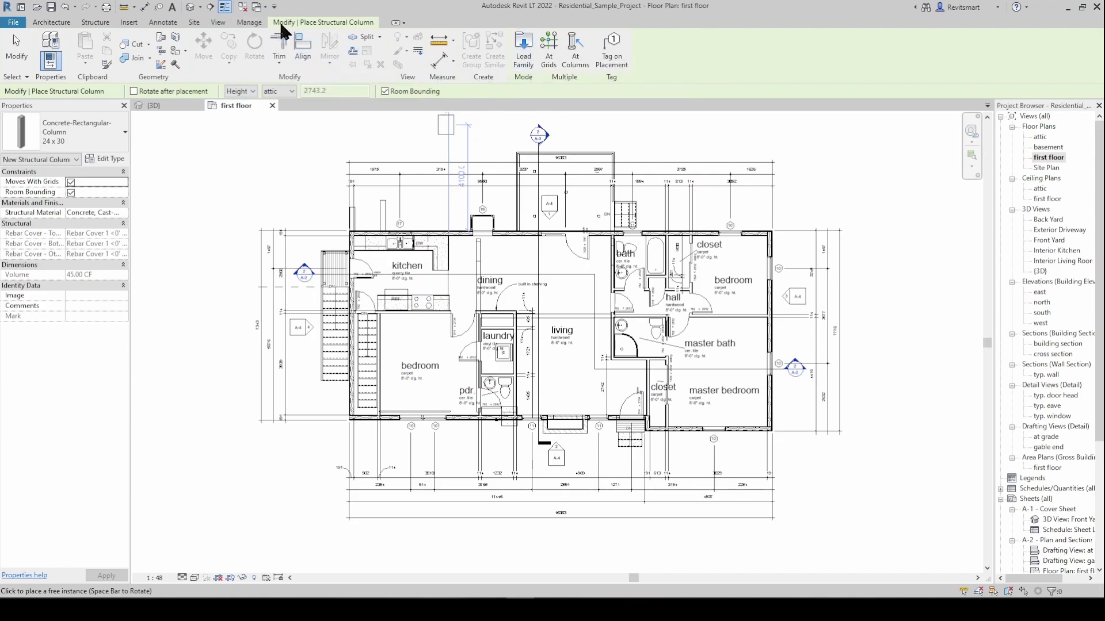
Browse all content categories in the Load Autodesk Family library, including the structural ones, without loading anything.
click(129, 22)
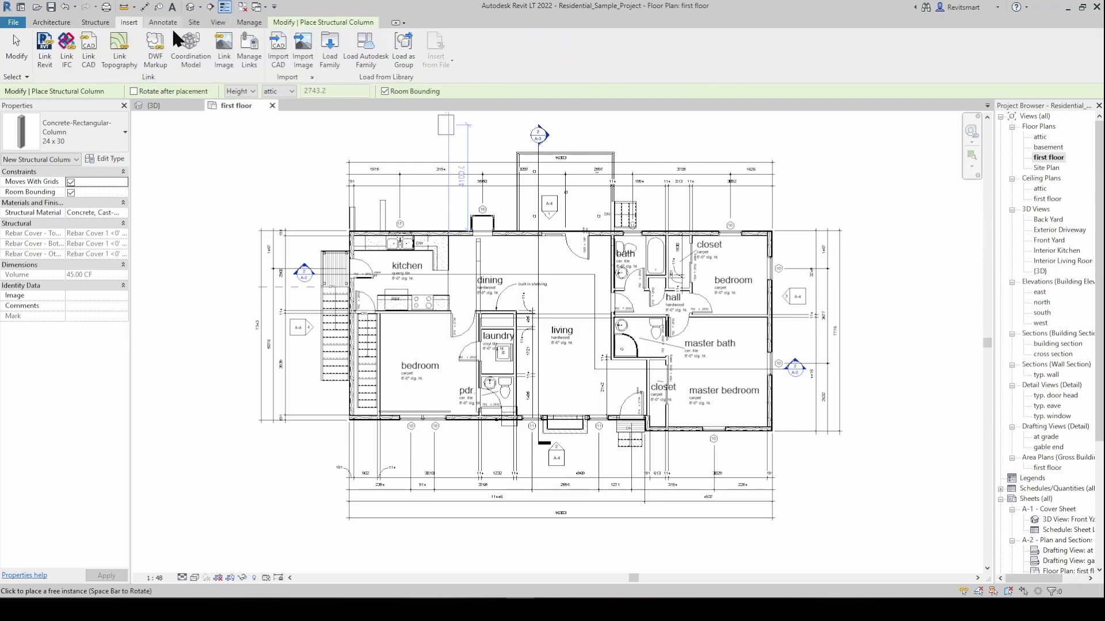
click(363, 59)
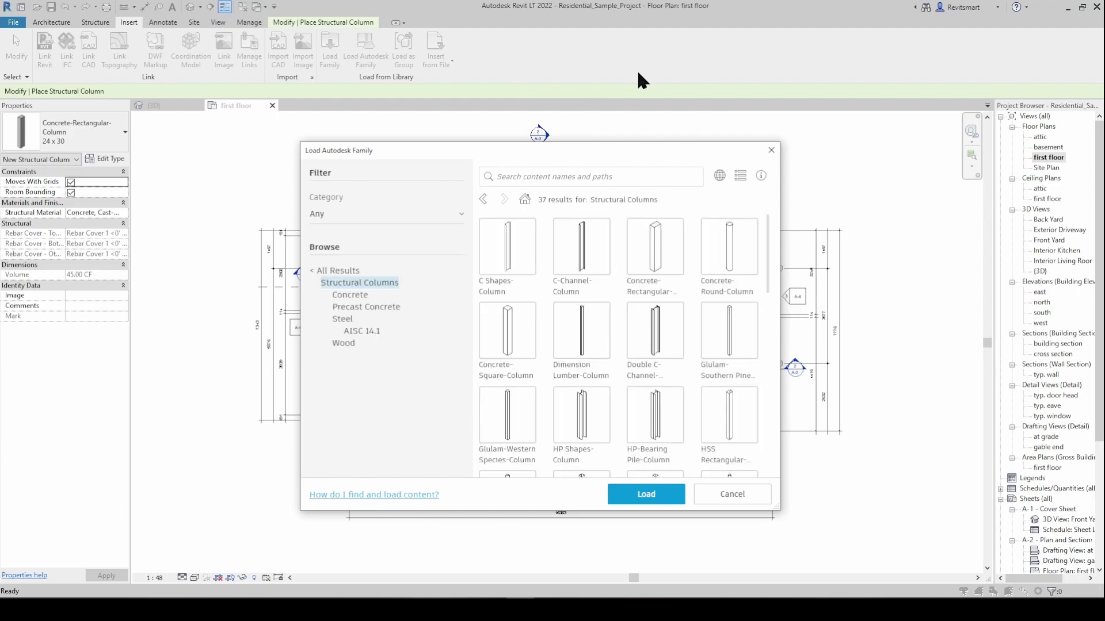
click(348, 271)
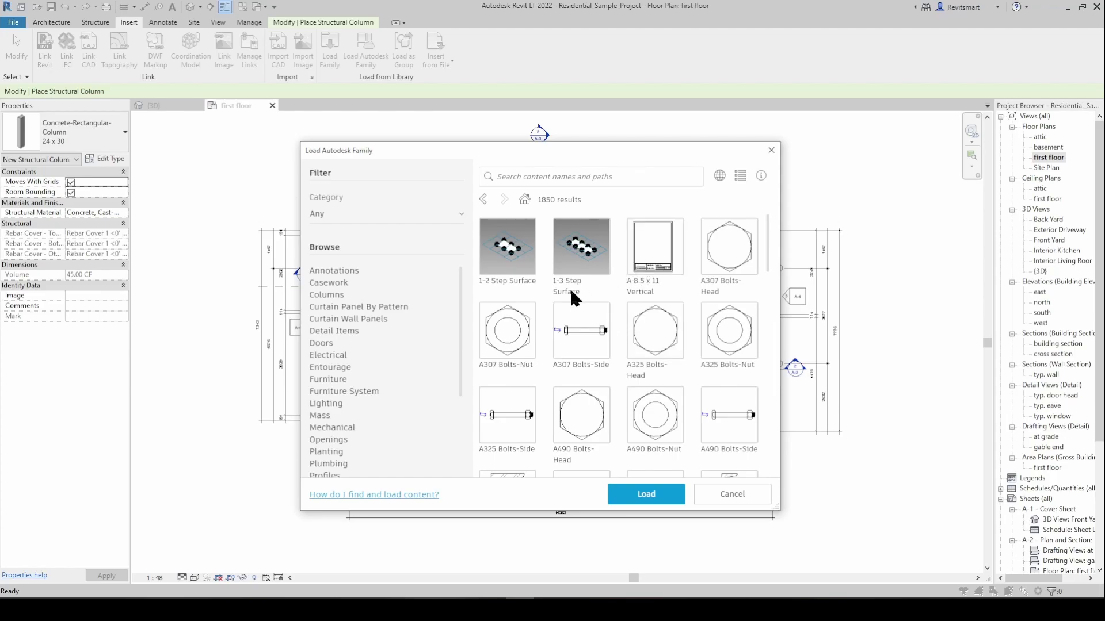
scroll(340, 324, down, 3)
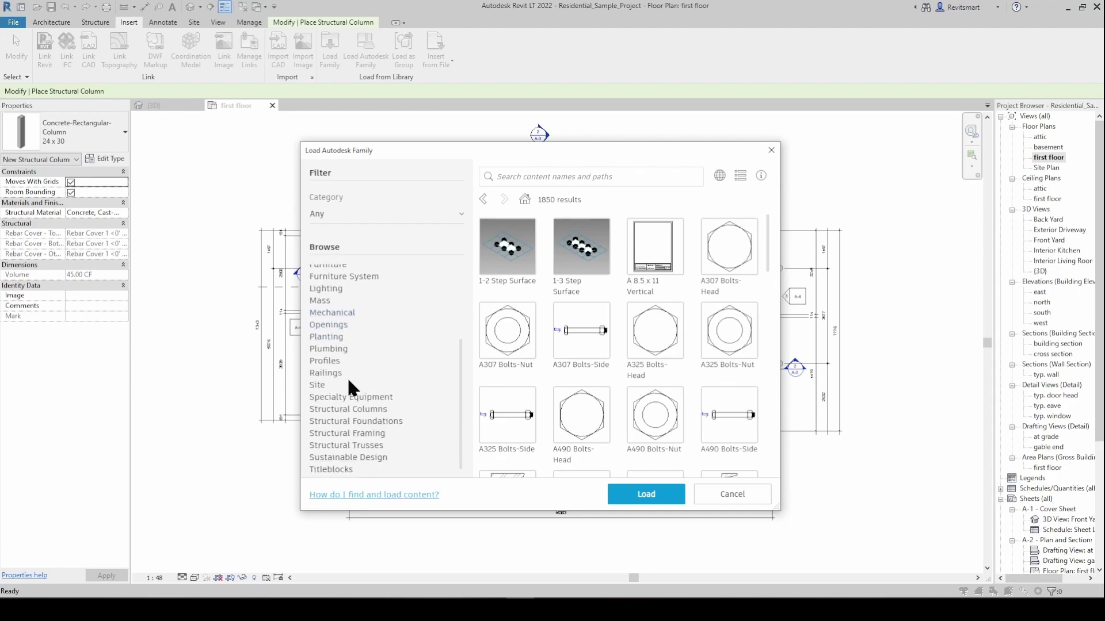
scroll(346, 355, up, 1)
scroll(344, 355, down, 1)
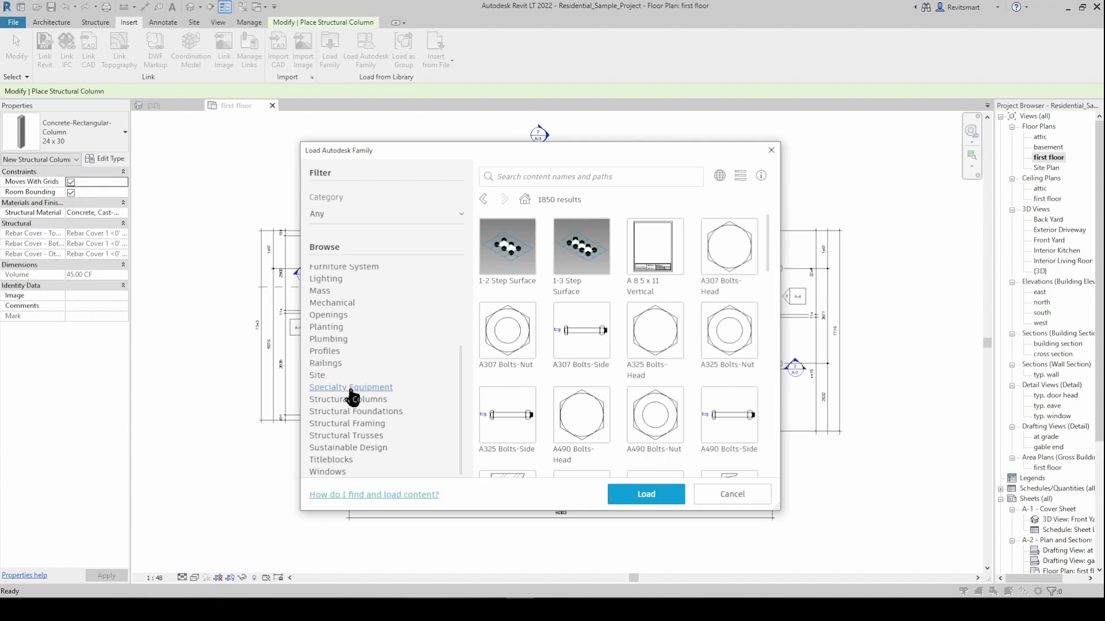
scroll(327, 312, up, 2)
scroll(327, 312, up, 2)
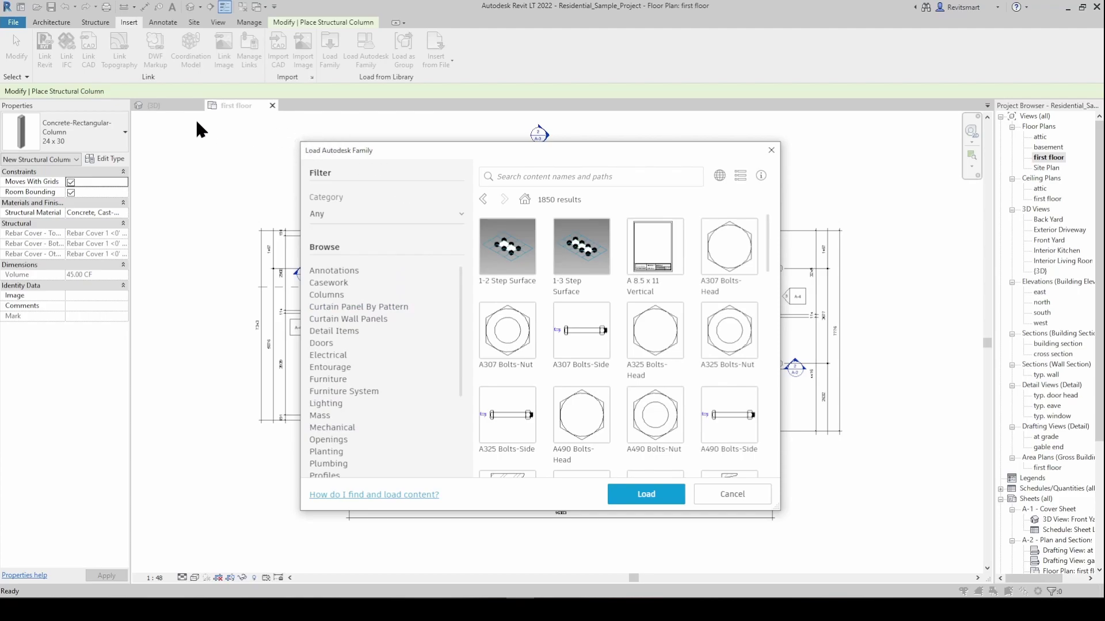
scroll(374, 344, down, 5)
key(Escape)
click(104, 24)
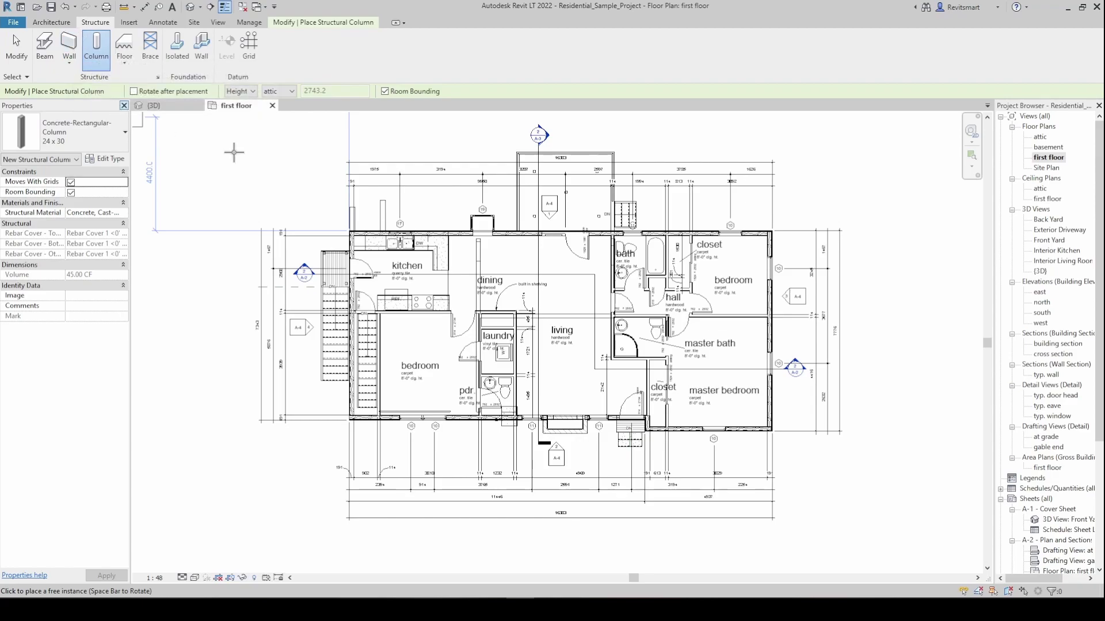
key(Escape)
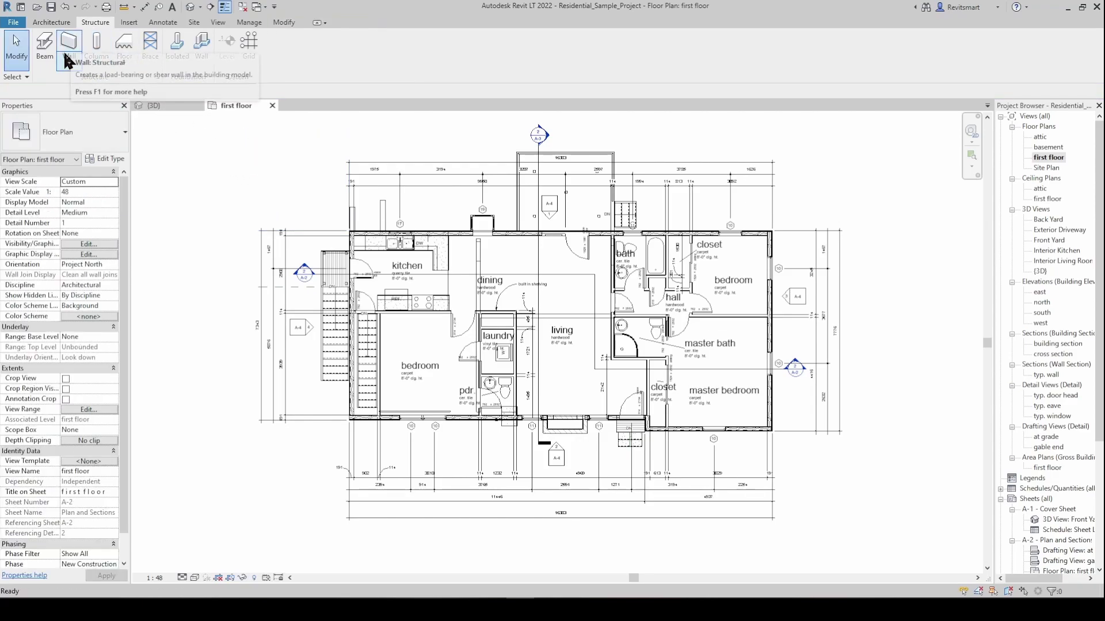
Compare the architectural and structural building tools, especially their wall commands.
click(57, 24)
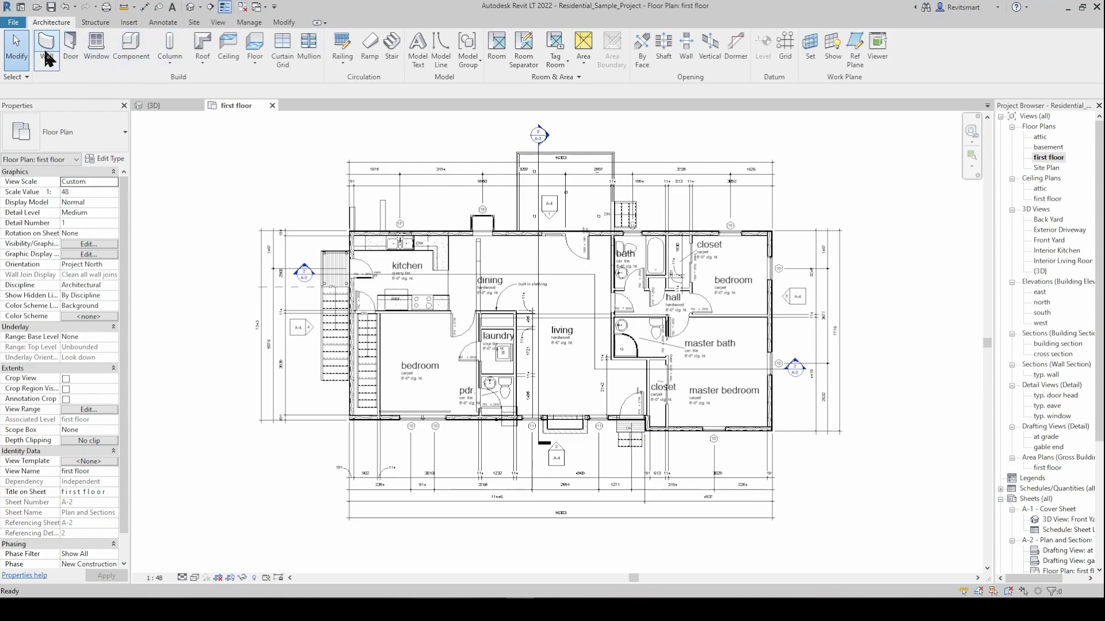
click(95, 23)
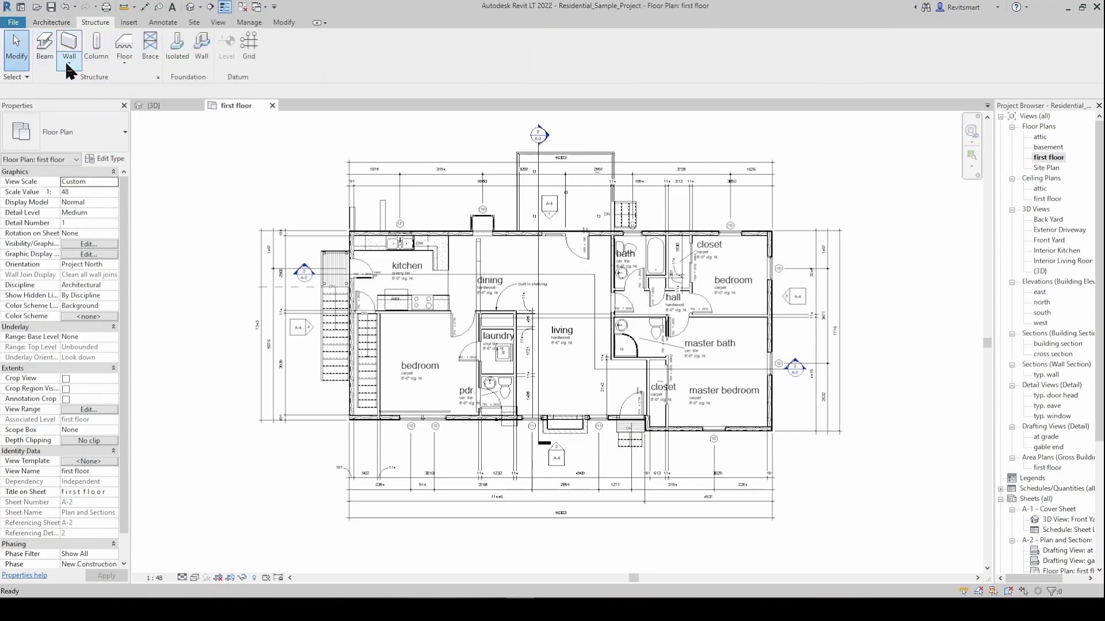
click(67, 64)
click(48, 25)
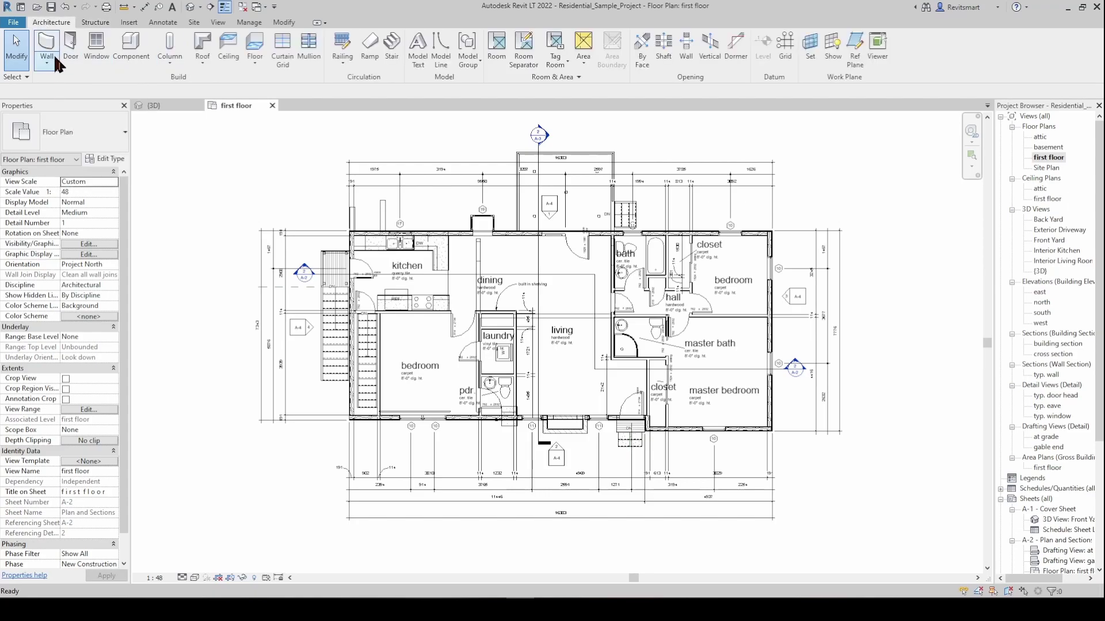
click(55, 61)
click(95, 24)
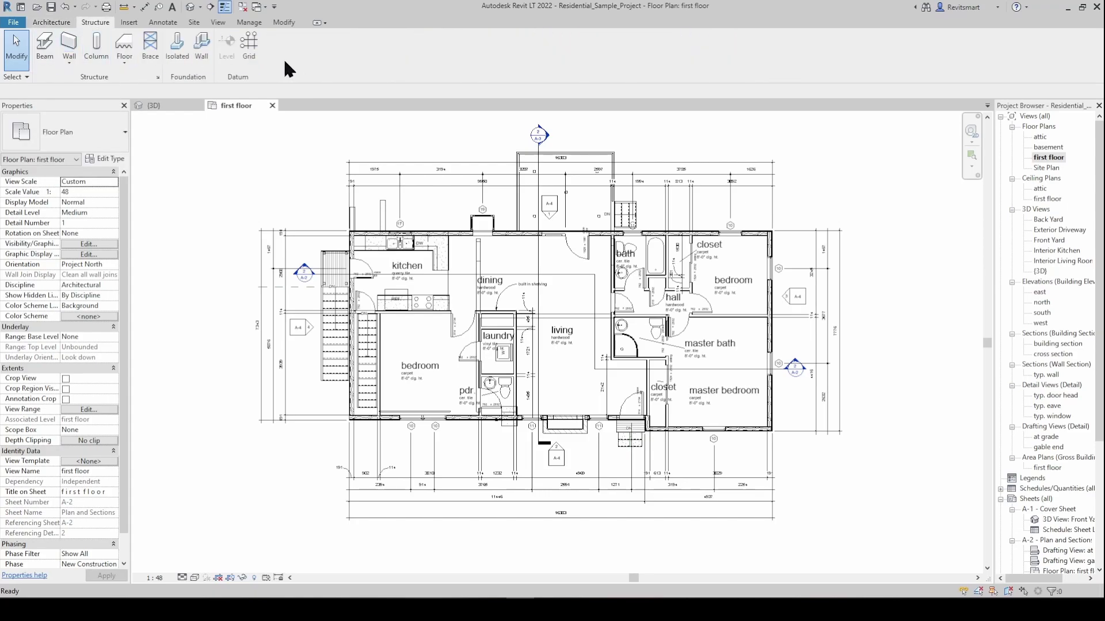
click(63, 23)
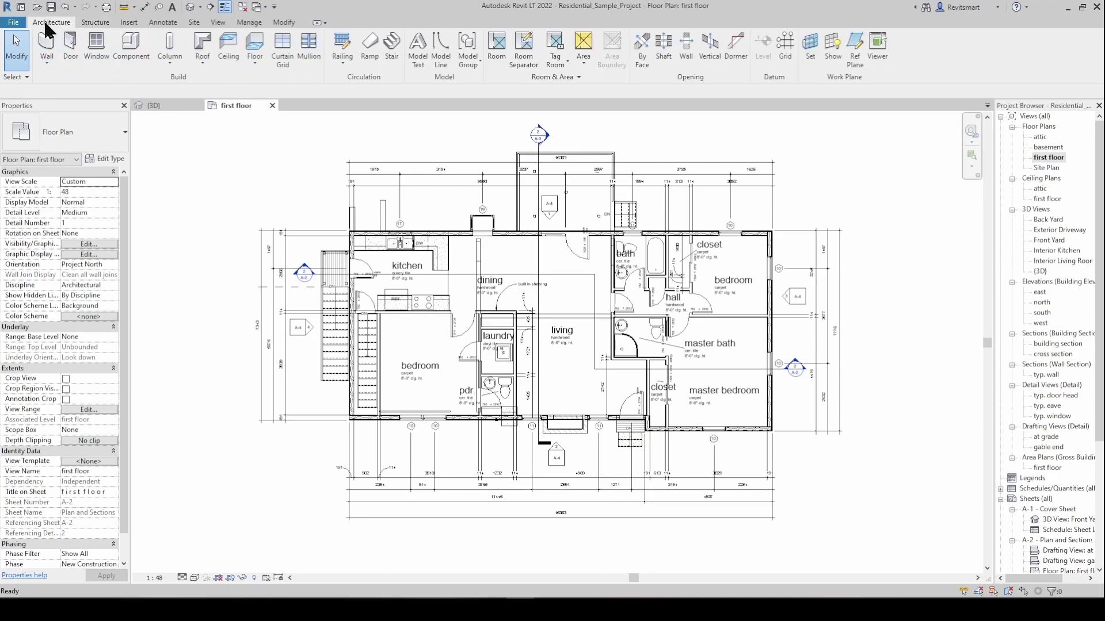
click(95, 24)
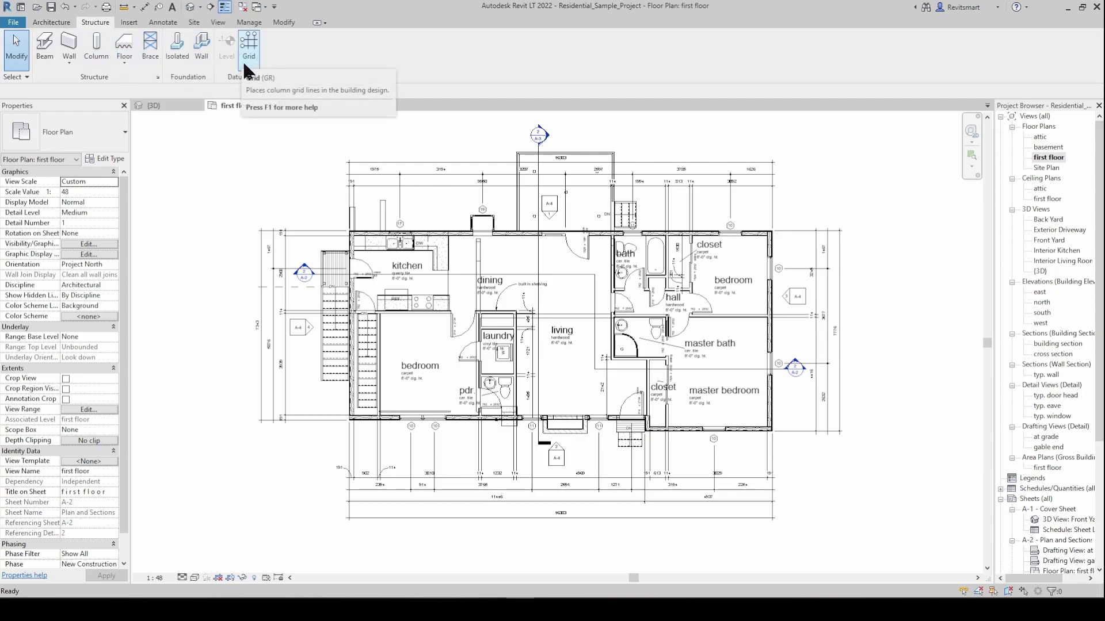
click(68, 63)
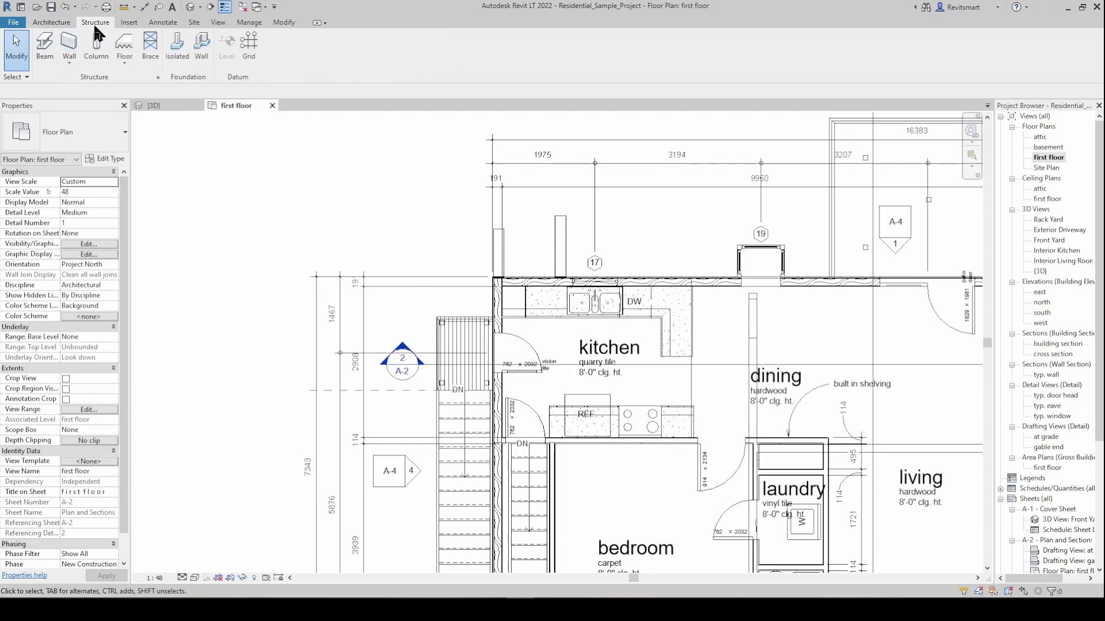
click(51, 21)
Draw a horizontal structural Retaining - 12" Concrete wall about 3900 long in the empty area northwest of the kitchen and check its Structural property.
click(95, 22)
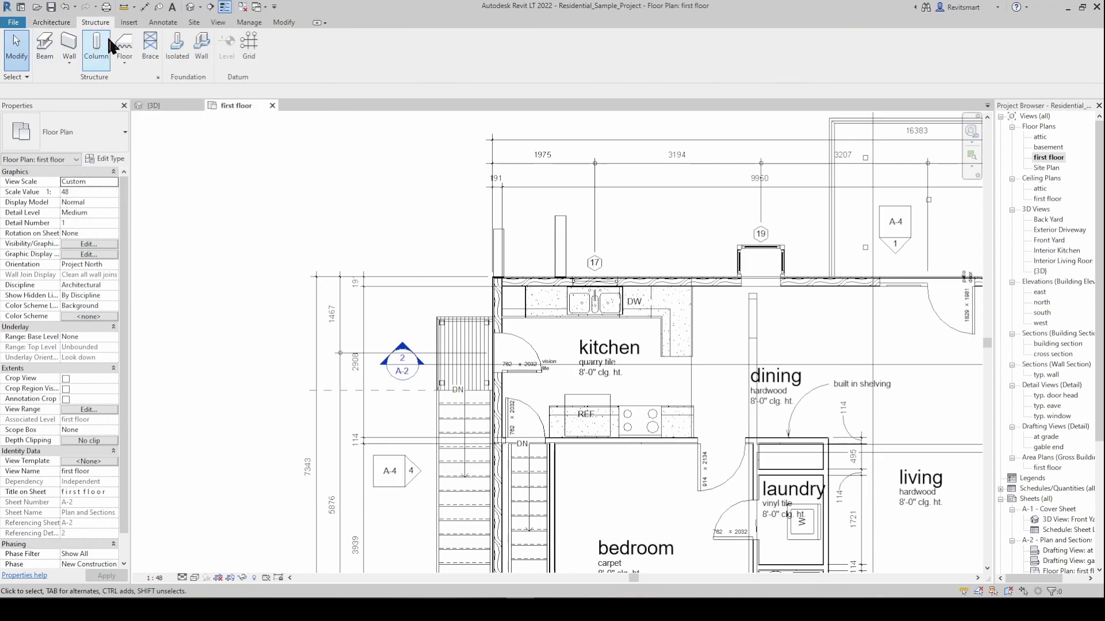
click(70, 60)
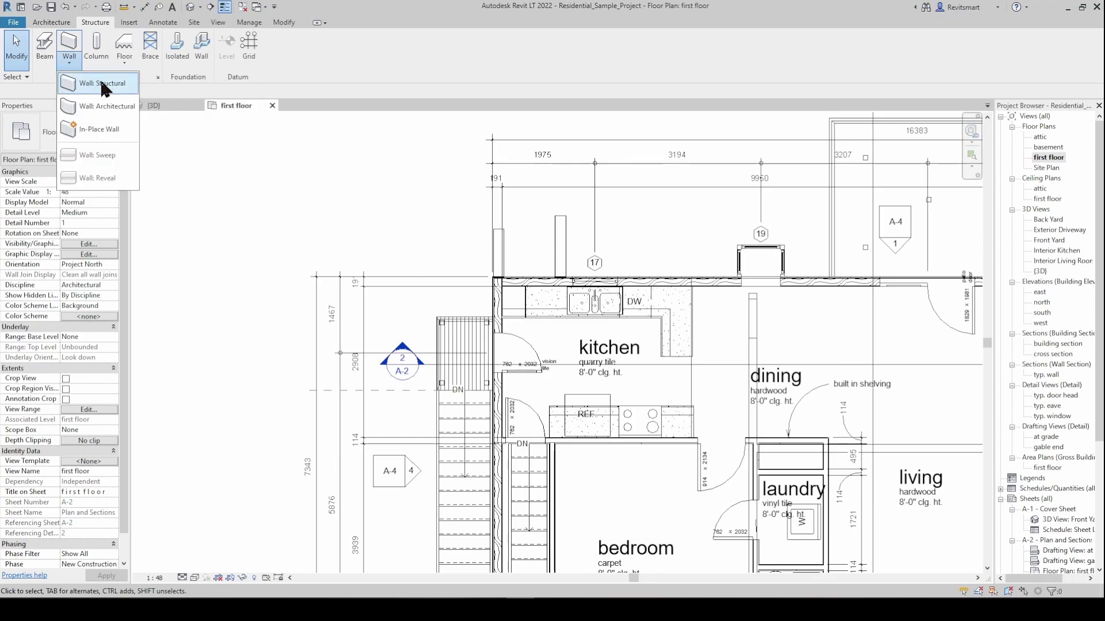
click(99, 77)
click(193, 165)
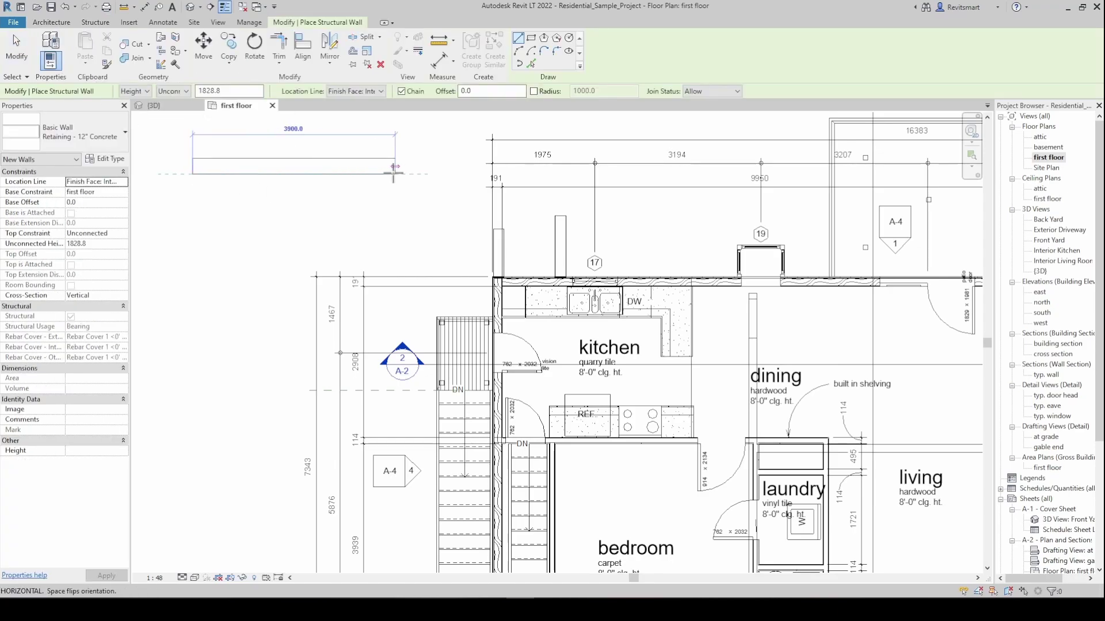
click(394, 166)
key(Escape)
key(Escape)
click(300, 172)
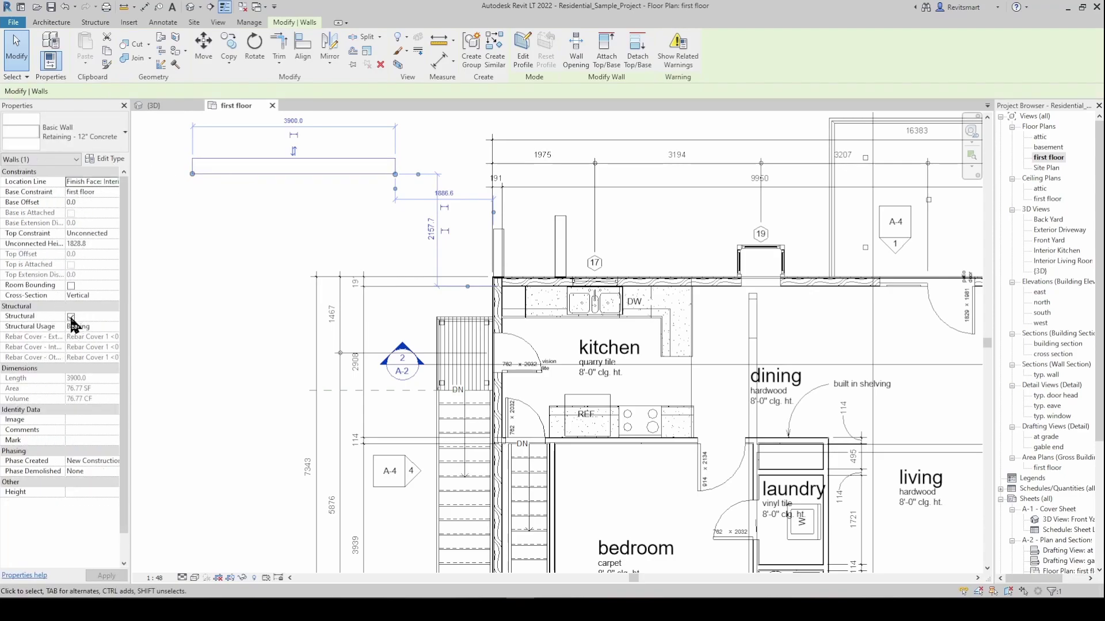
click(238, 255)
Draw a parallel architectural Retaining - 12" Concrete wall about 3900 long just below the structural wall.
click(69, 62)
click(92, 109)
click(194, 206)
click(395, 206)
key(Escape)
key(Escape)
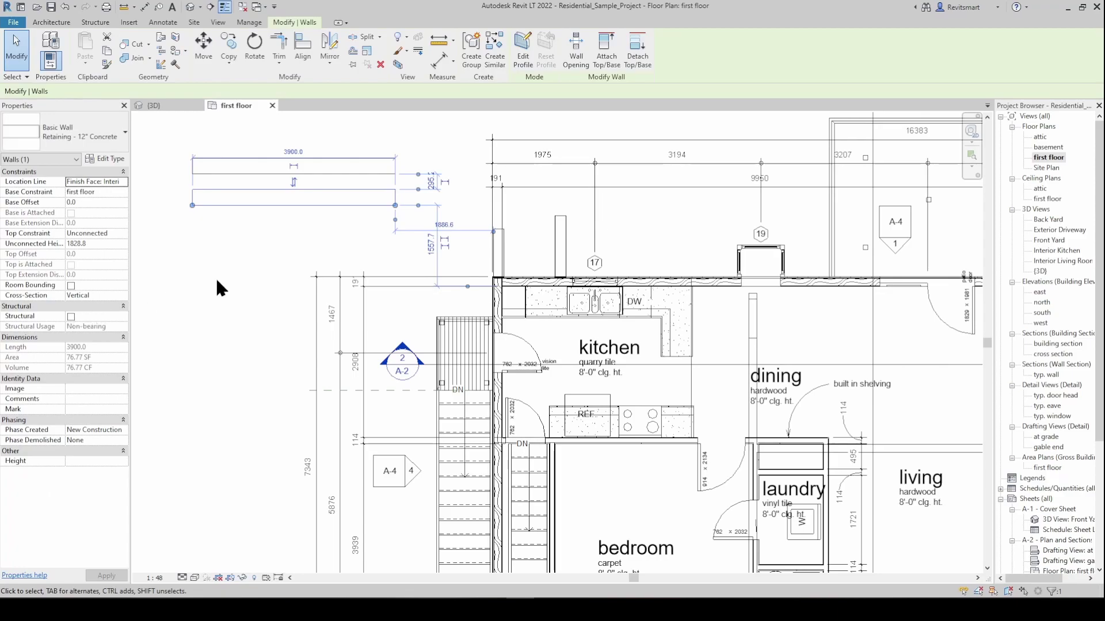
Turn off the Structural property of the upper retaining wall and turn it on for the lower one.
click(210, 172)
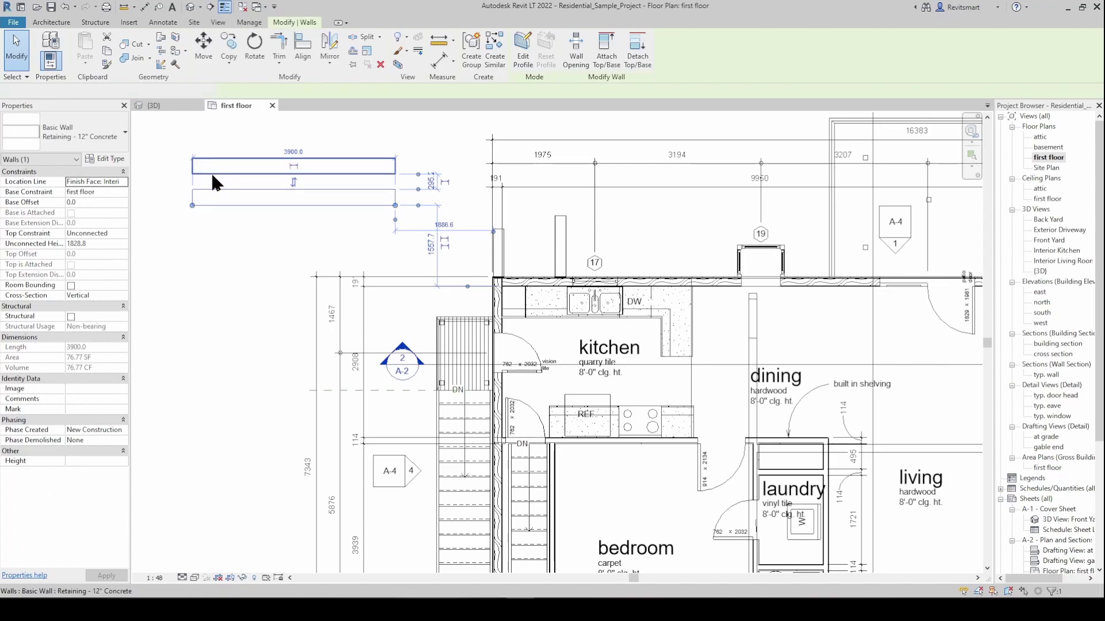
click(71, 317)
click(71, 317)
click(212, 202)
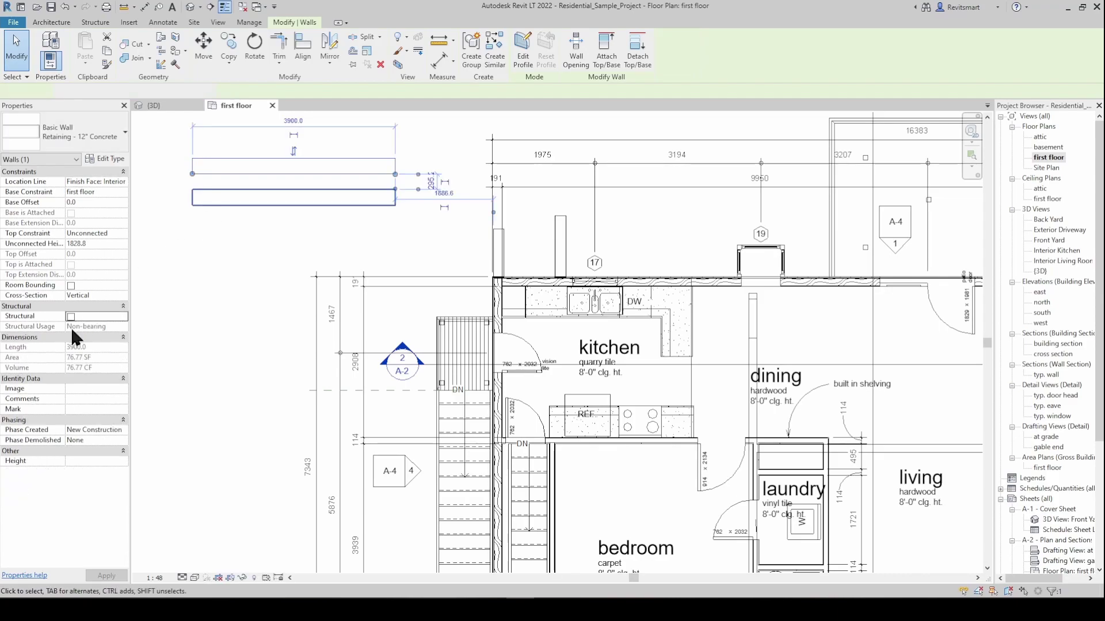
click(70, 316)
click(291, 245)
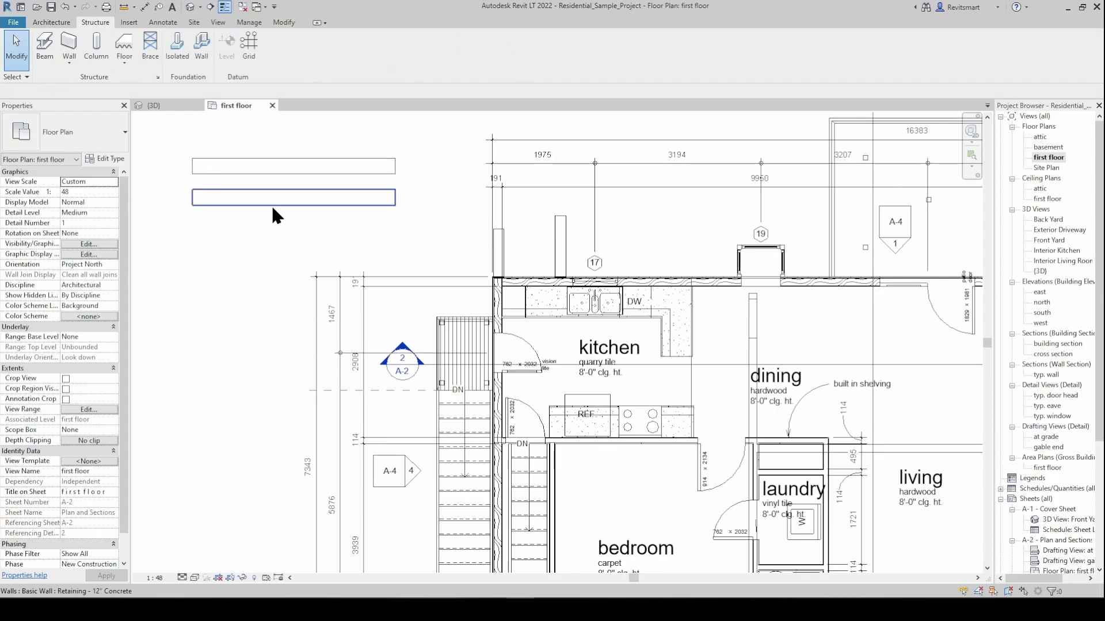
Compare the structural properties of the upper and lower retaining walls.
click(263, 205)
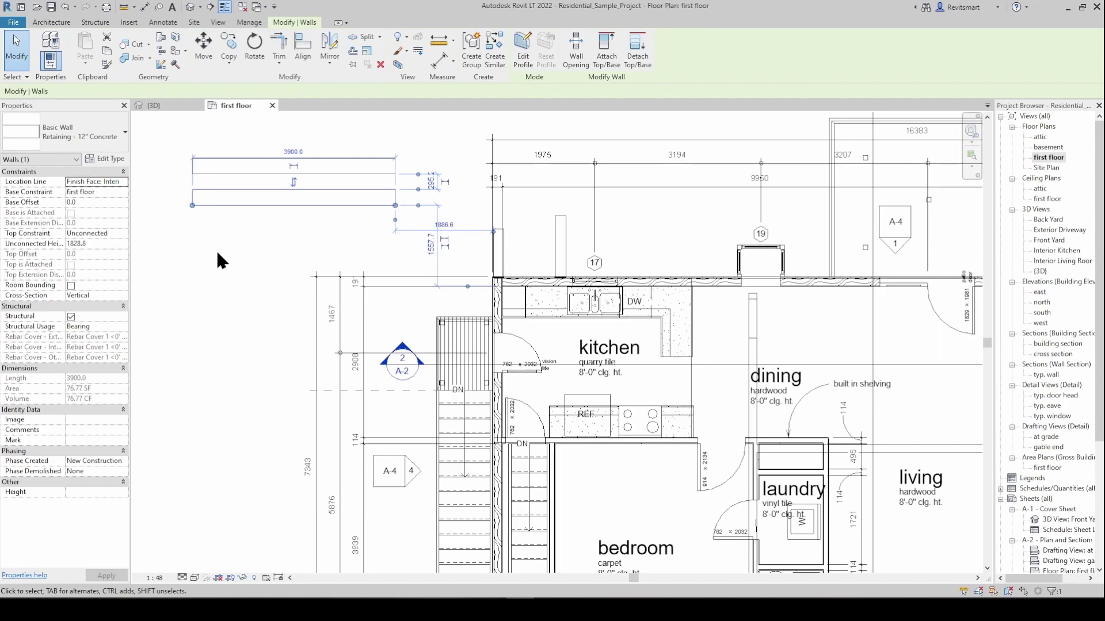
click(219, 167)
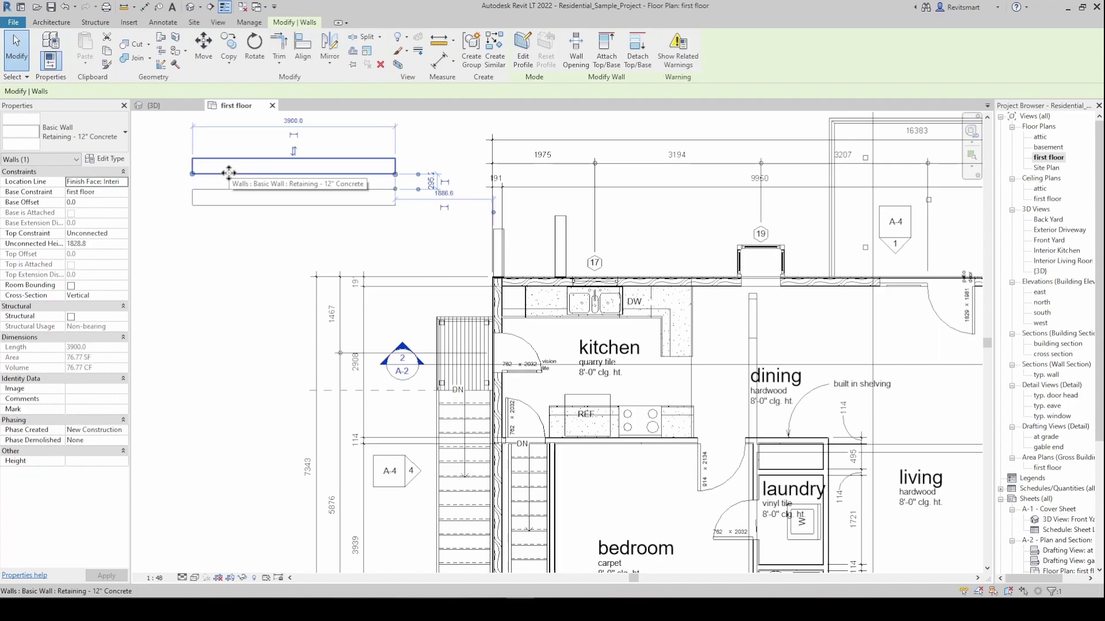
click(220, 200)
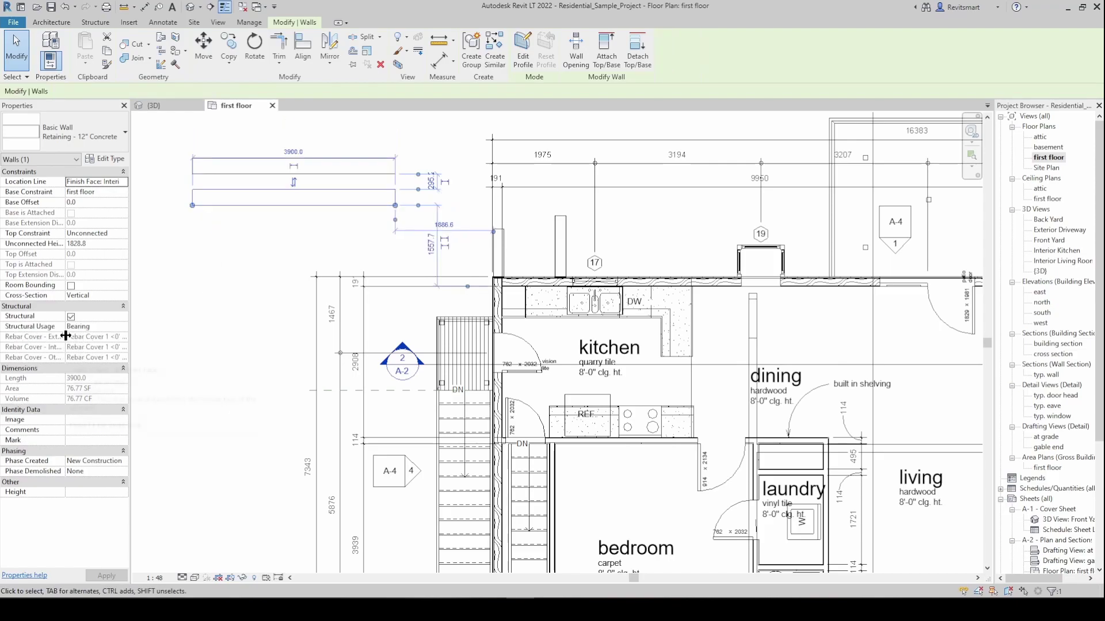
click(213, 168)
click(213, 199)
click(213, 167)
click(224, 191)
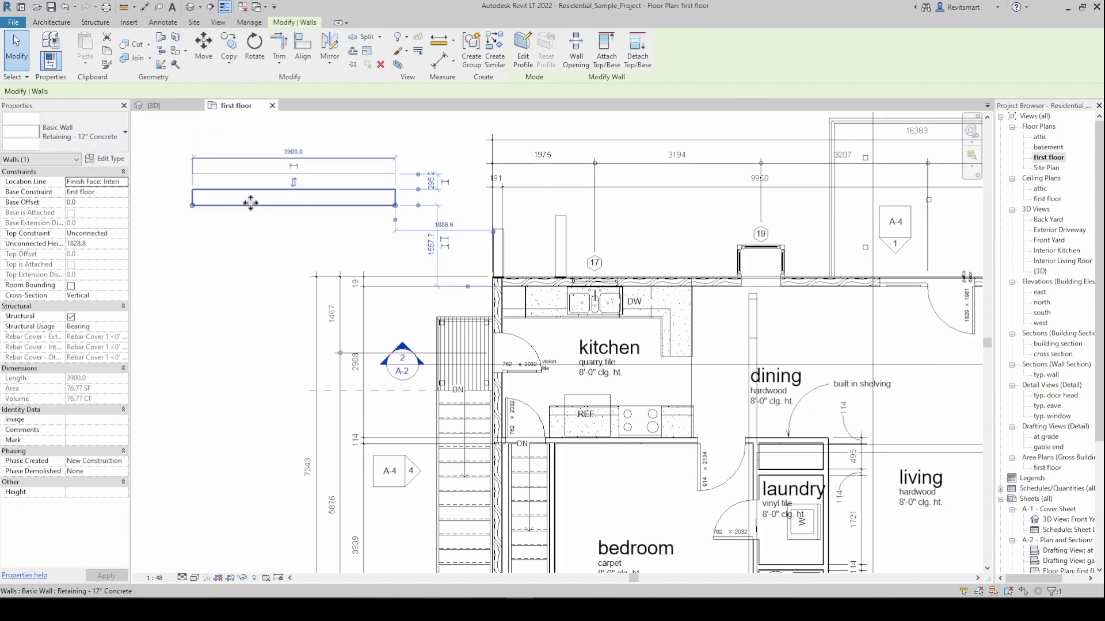
key(Escape)
click(95, 22)
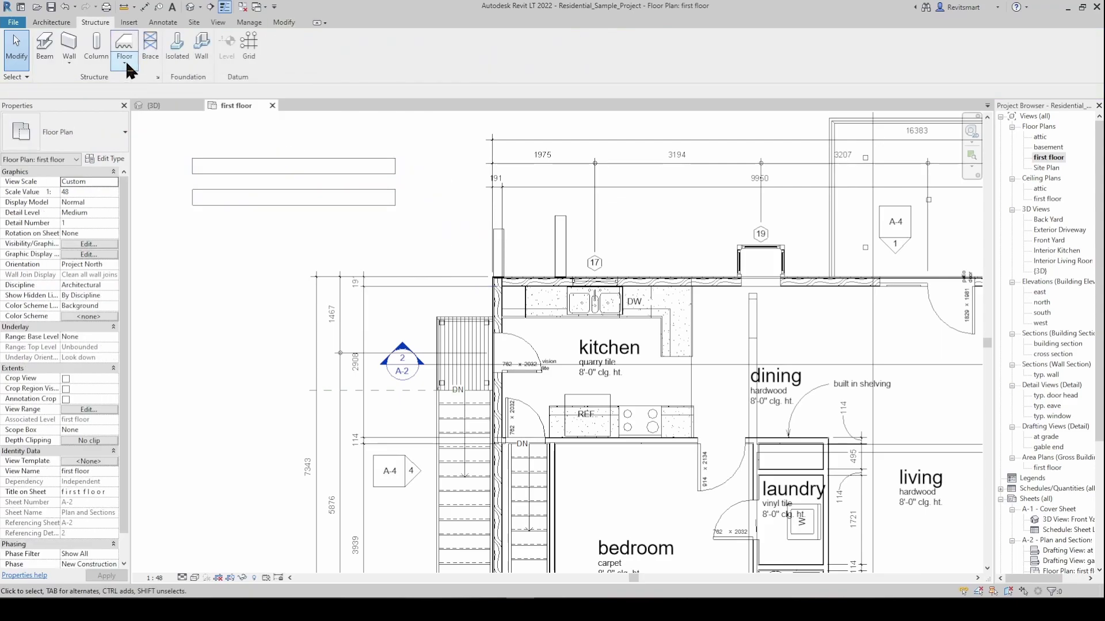
click(126, 58)
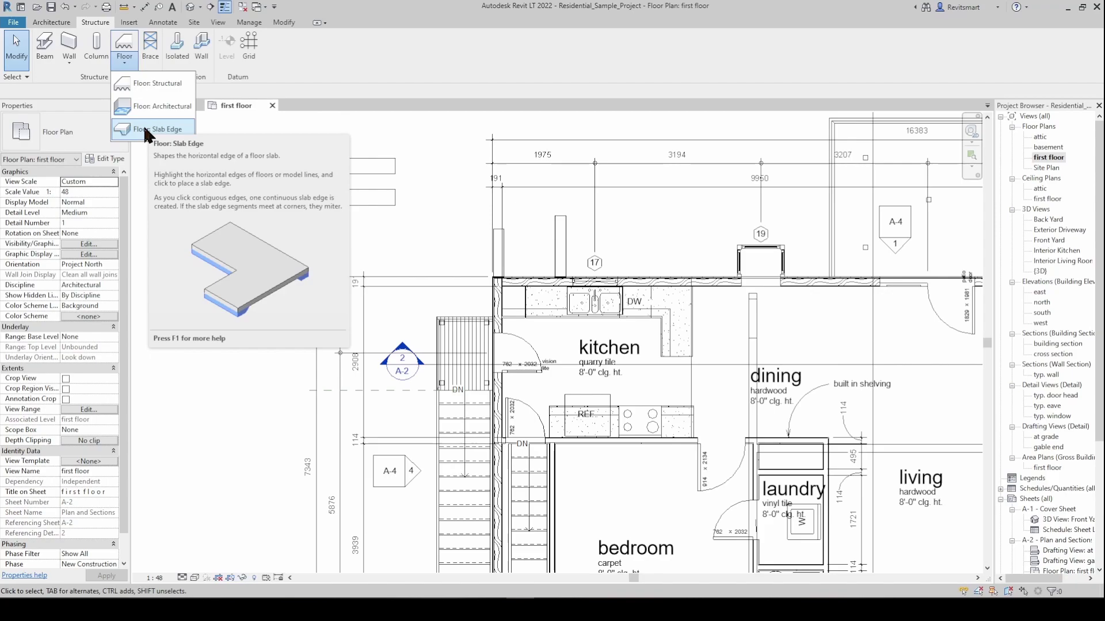
click(124, 62)
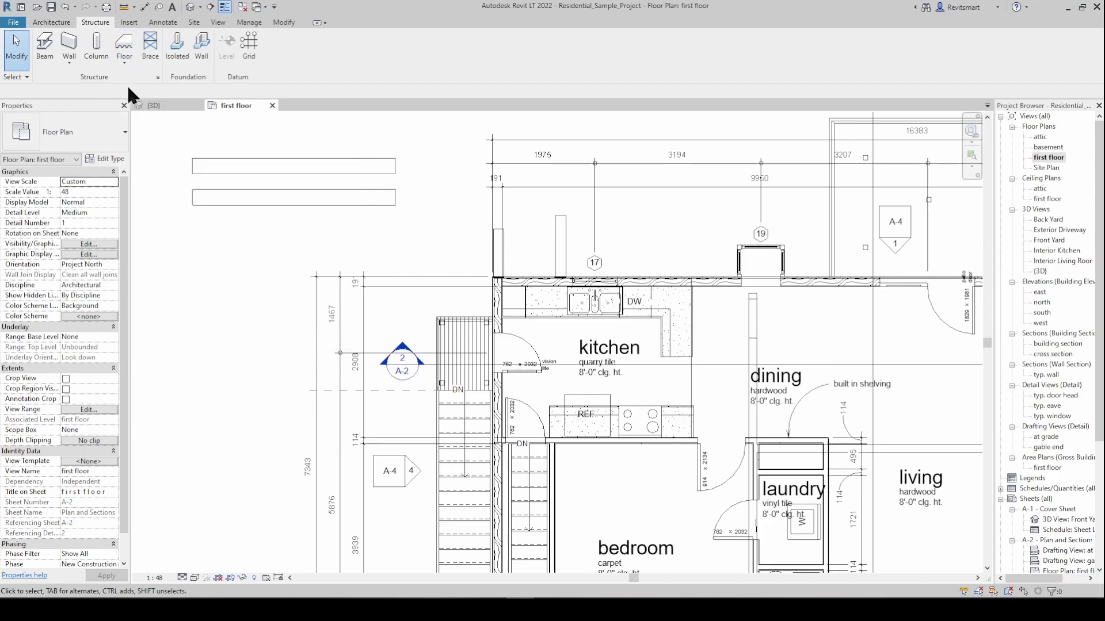
Review the structural and architectural column options offered for the floor plan.
middle_drag(360, 197, 416, 252)
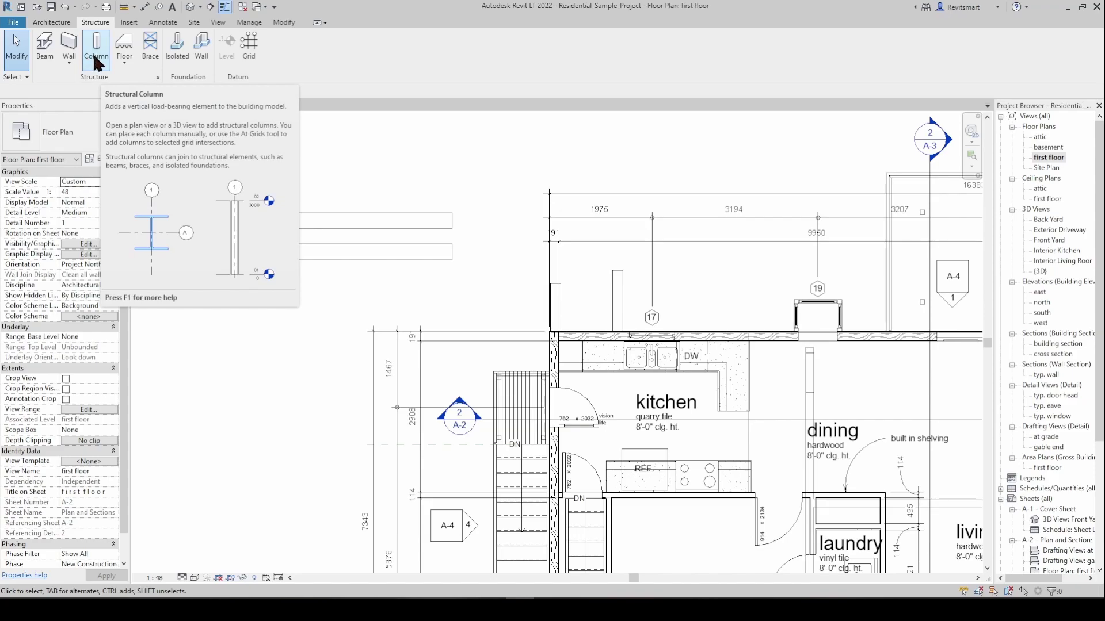
click(58, 22)
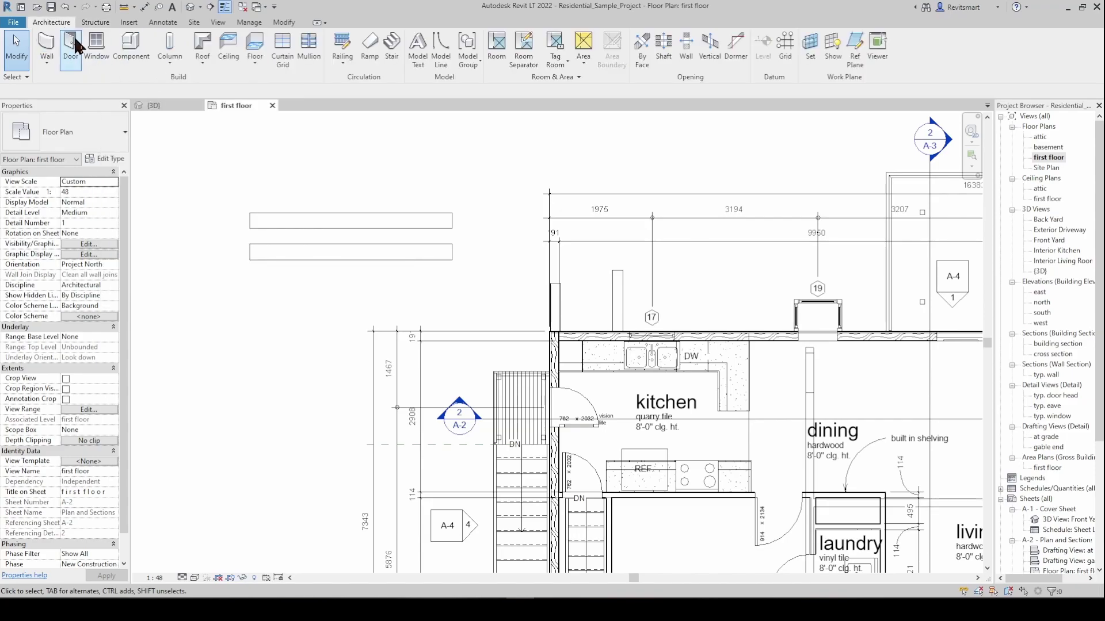
click(157, 56)
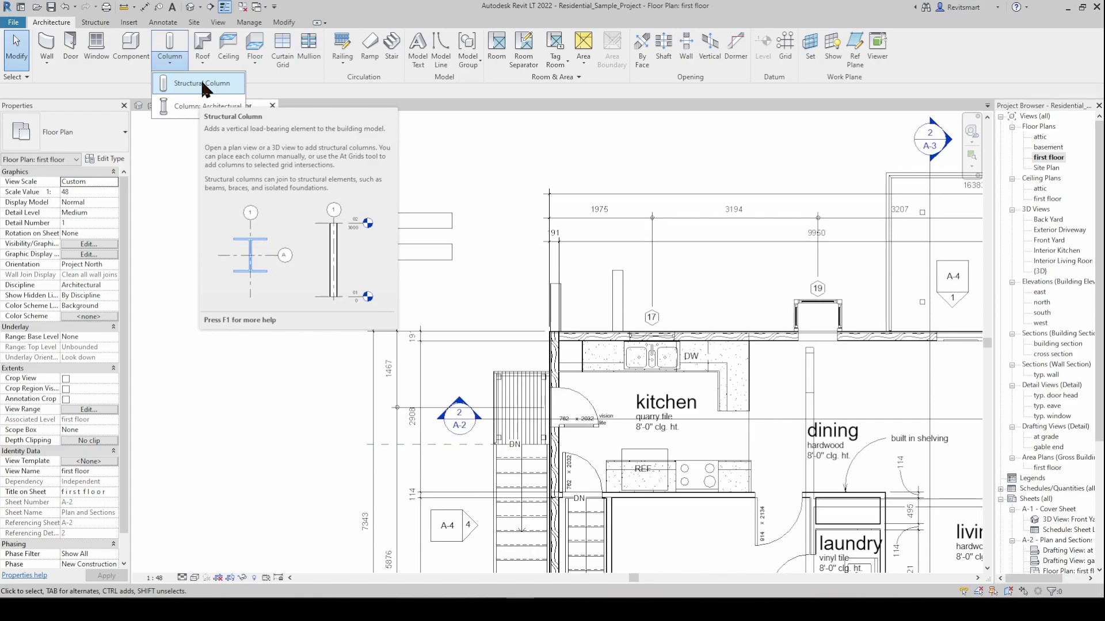
click(95, 22)
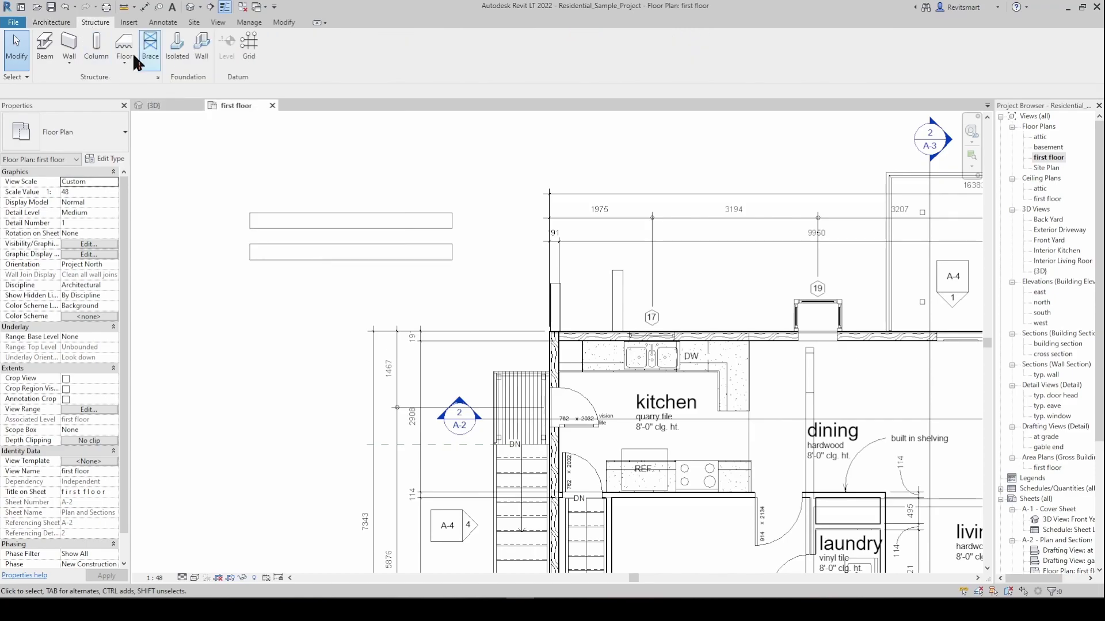
Place a structural Concrete-Rectangular-Column 24 x 30 on the master bedroom's south wall, about 880 from the east wall.
click(96, 56)
scroll(294, 189, down, 3)
middle_drag(162, 189, 158, 188)
middle_drag(619, 367, 244, 269)
scroll(565, 419, up, 3)
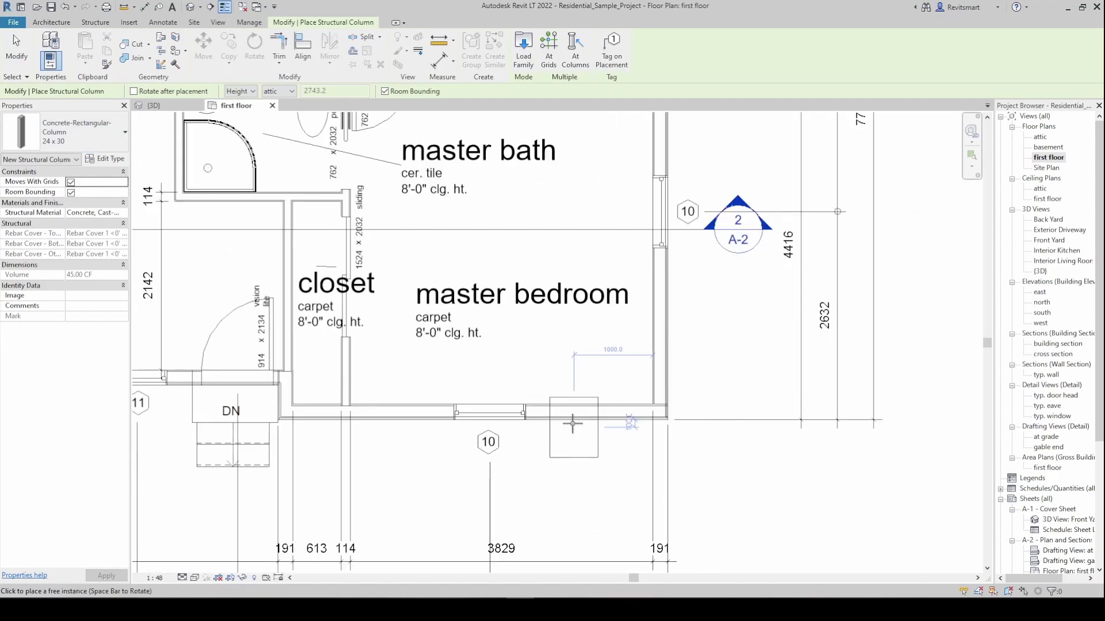
scroll(573, 424, up, 2)
click(591, 403)
key(Escape)
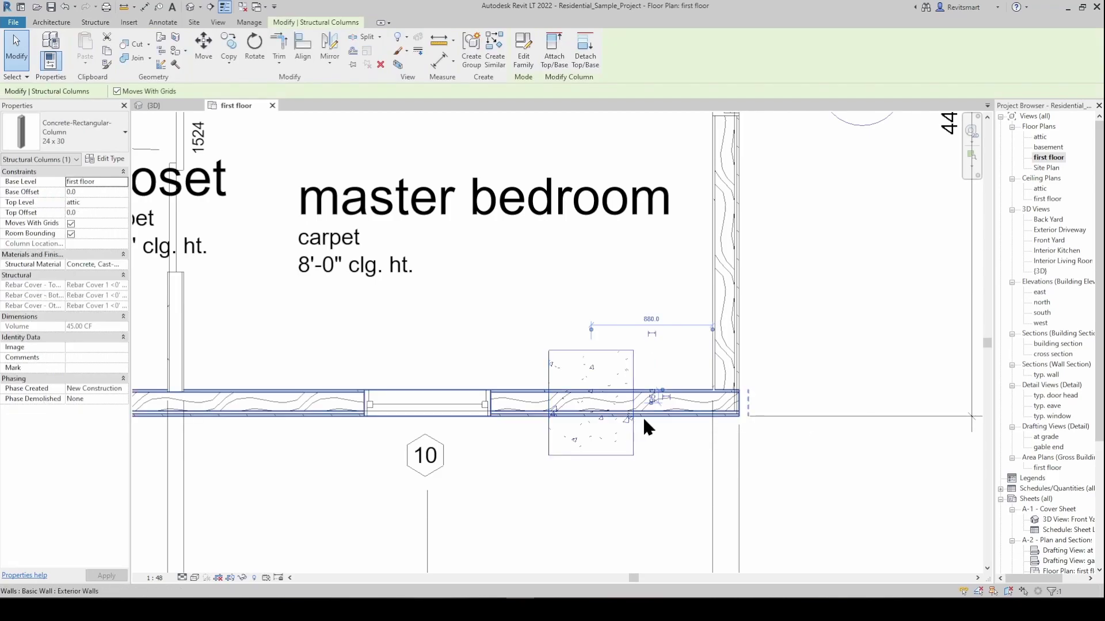
key(Escape)
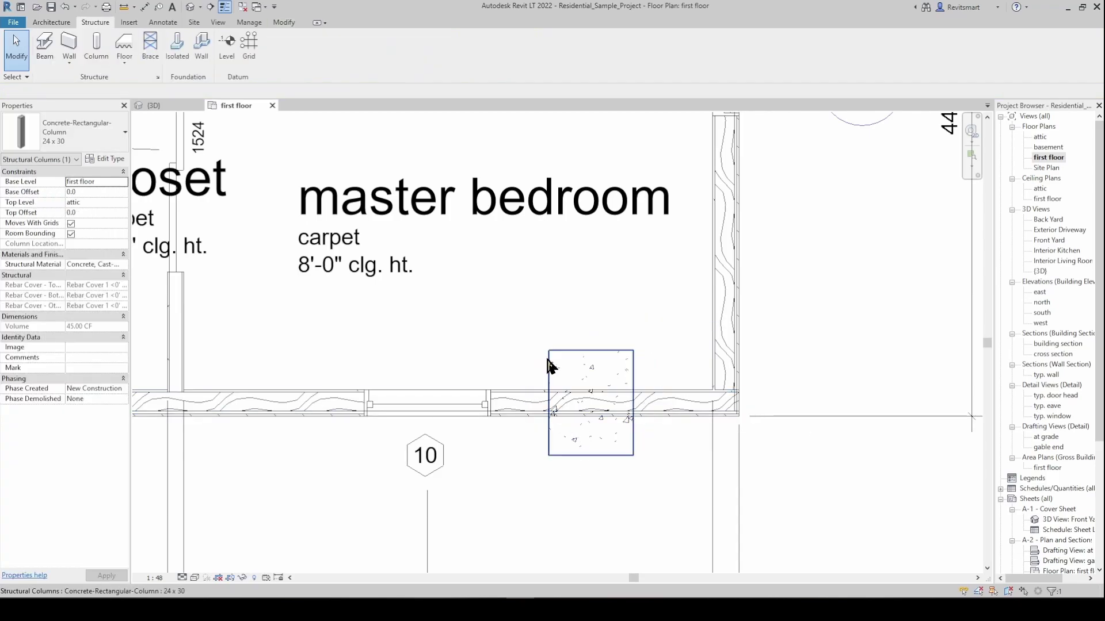
Join the concrete structural column with the master bedroom's south exterior wall.
click(549, 367)
key(Escape)
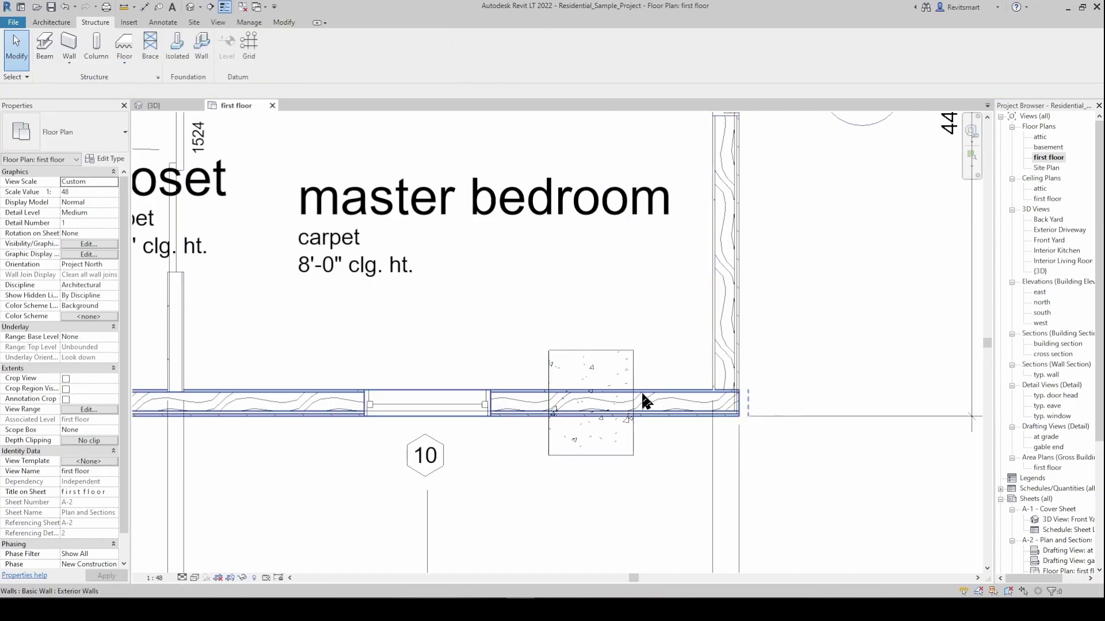
click(583, 348)
click(133, 59)
click(550, 374)
click(535, 393)
key(Escape)
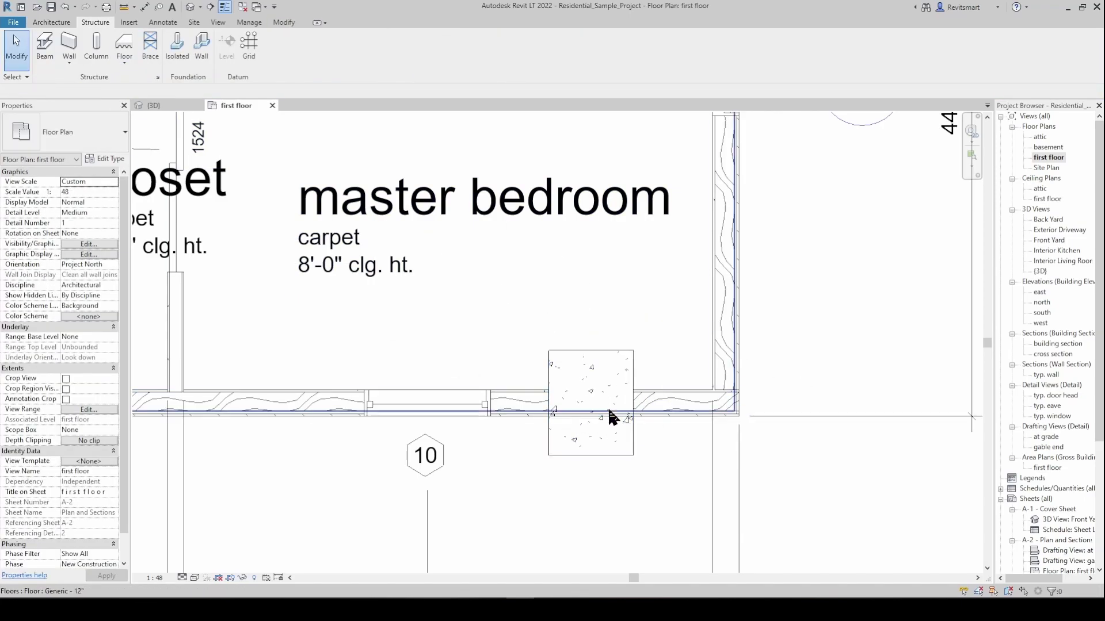
Place an architectural Rectangular Column 18" x 18" on the master bedroom's south wall, west of window 10.
click(51, 21)
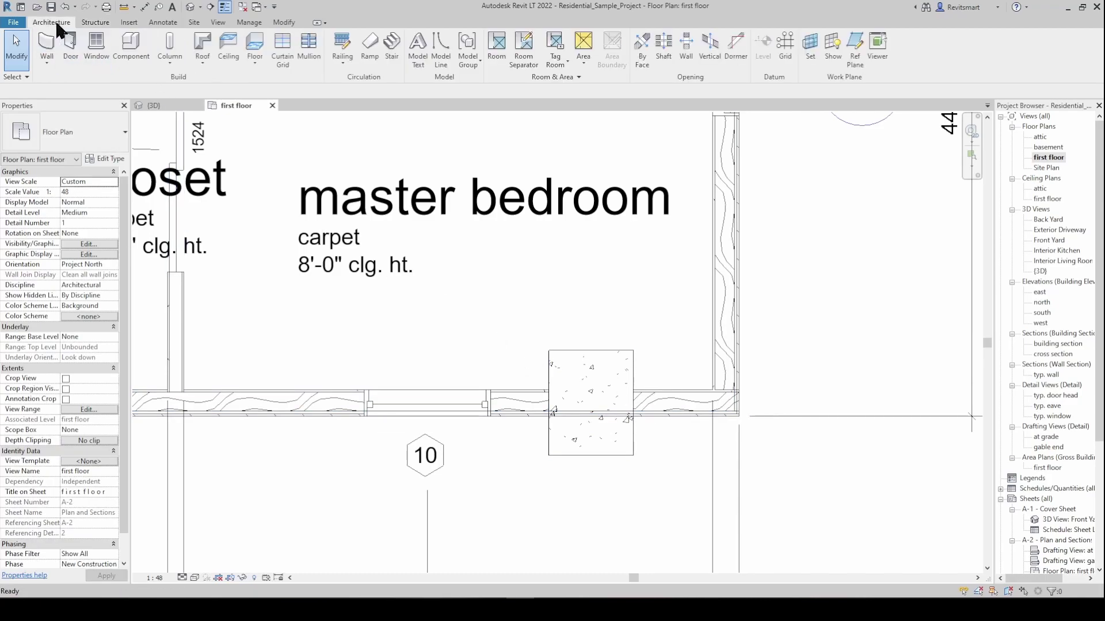
click(162, 60)
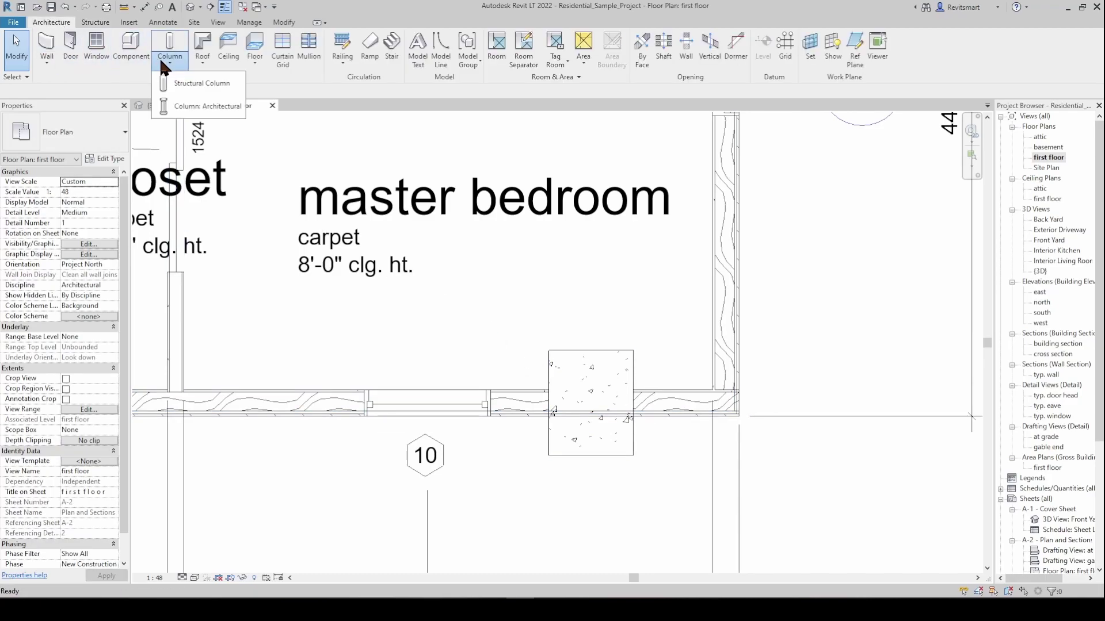
click(192, 105)
scroll(331, 402, up, 3)
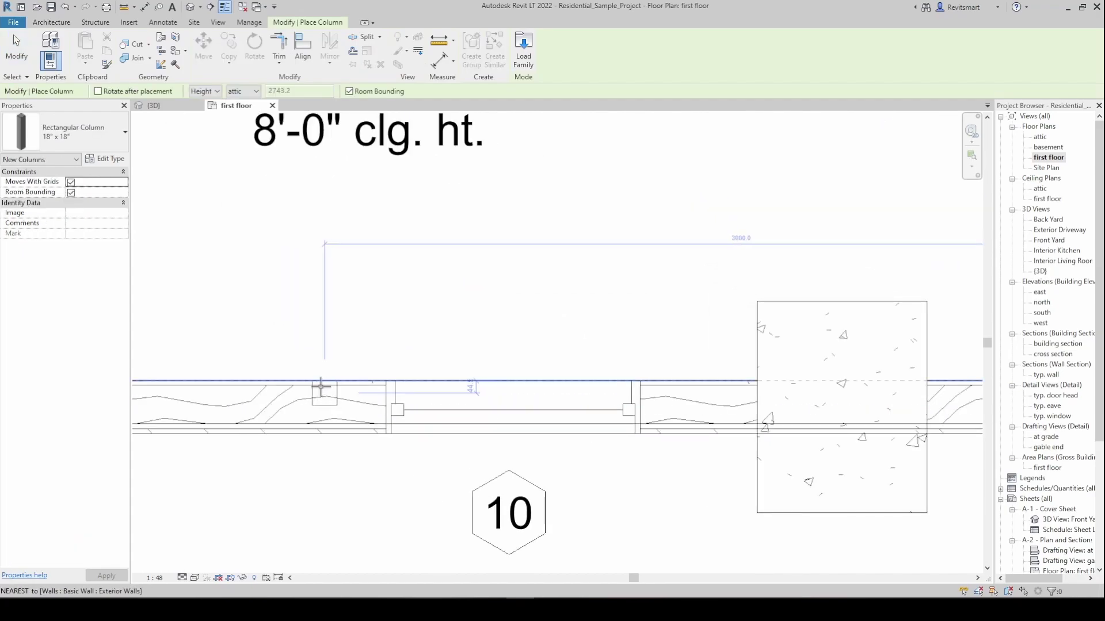
click(303, 381)
key(Escape)
key(Escape)
Set the architectural column type's depth and width to 500.
click(305, 381)
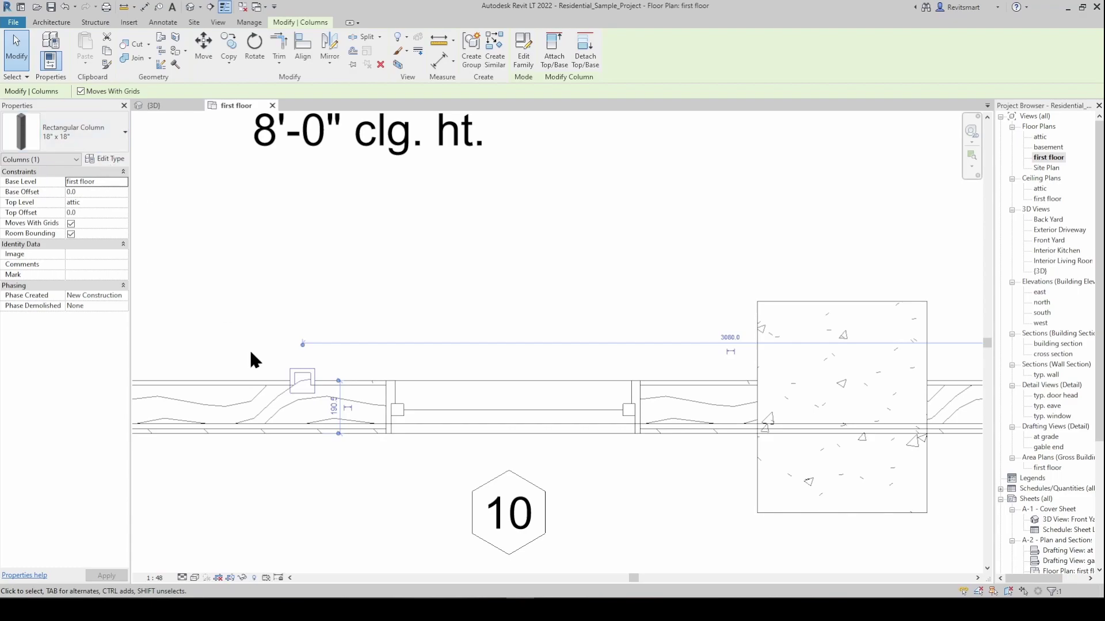
click(105, 159)
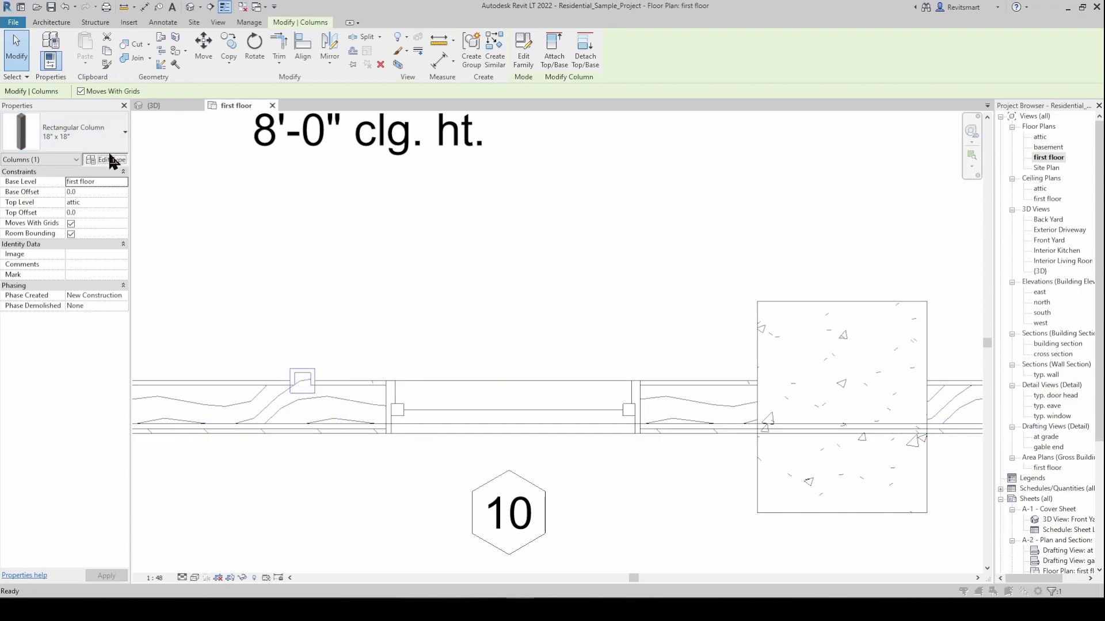
click(552, 314)
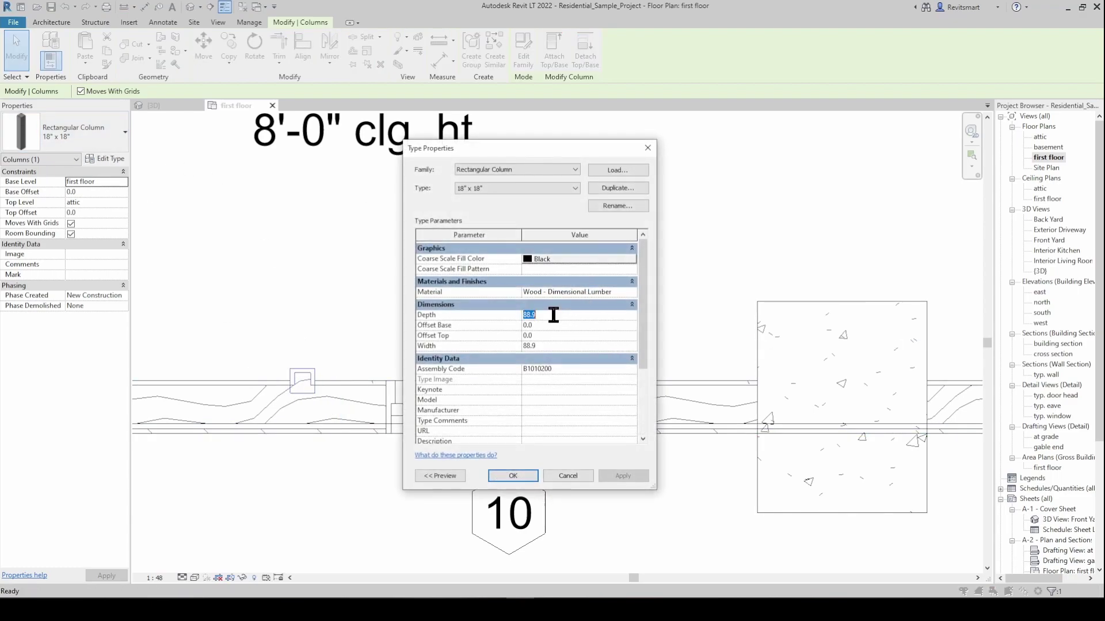
text(500)
click(557, 345)
text(50)
click(512, 475)
Compare how the architectural and structural columns meet the master bedroom's south wall.
middle_drag(415, 345, 550, 331)
scroll(551, 331, down, 1)
click(549, 329)
click(488, 325)
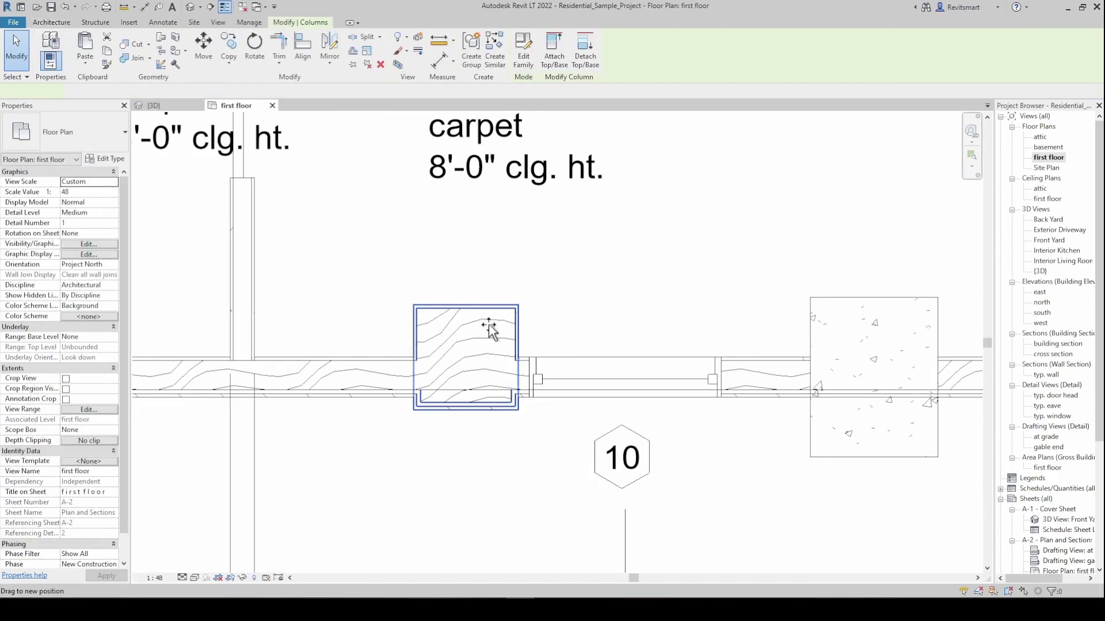
drag(488, 325, 489, 326)
middle_drag(490, 324, 365, 352)
scroll(454, 353, down, 1)
click(674, 339)
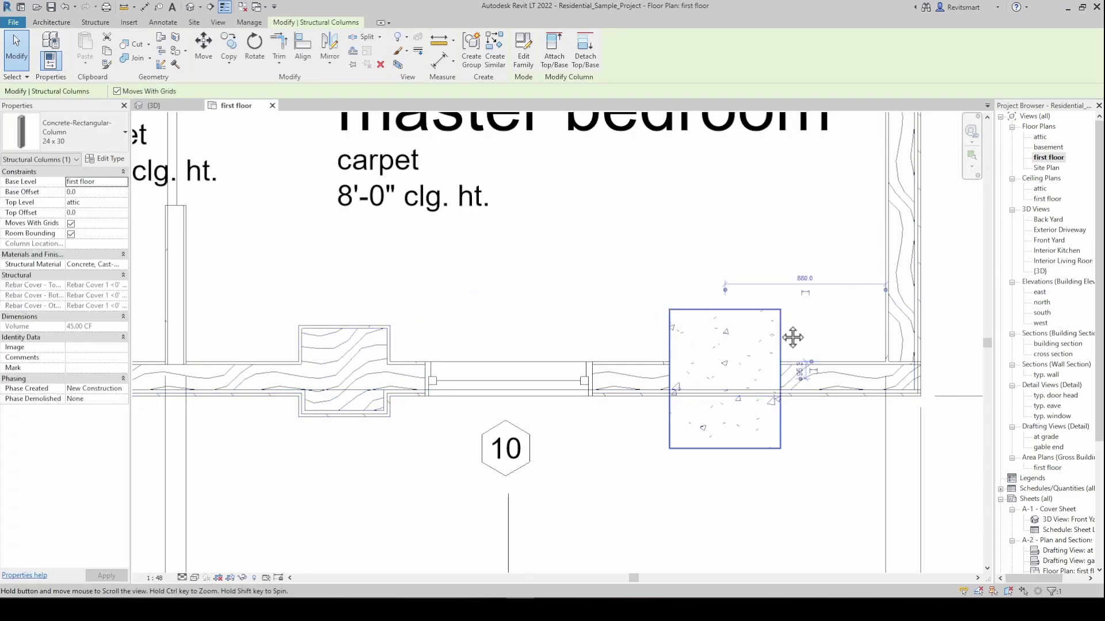
middle_drag(793, 338, 759, 321)
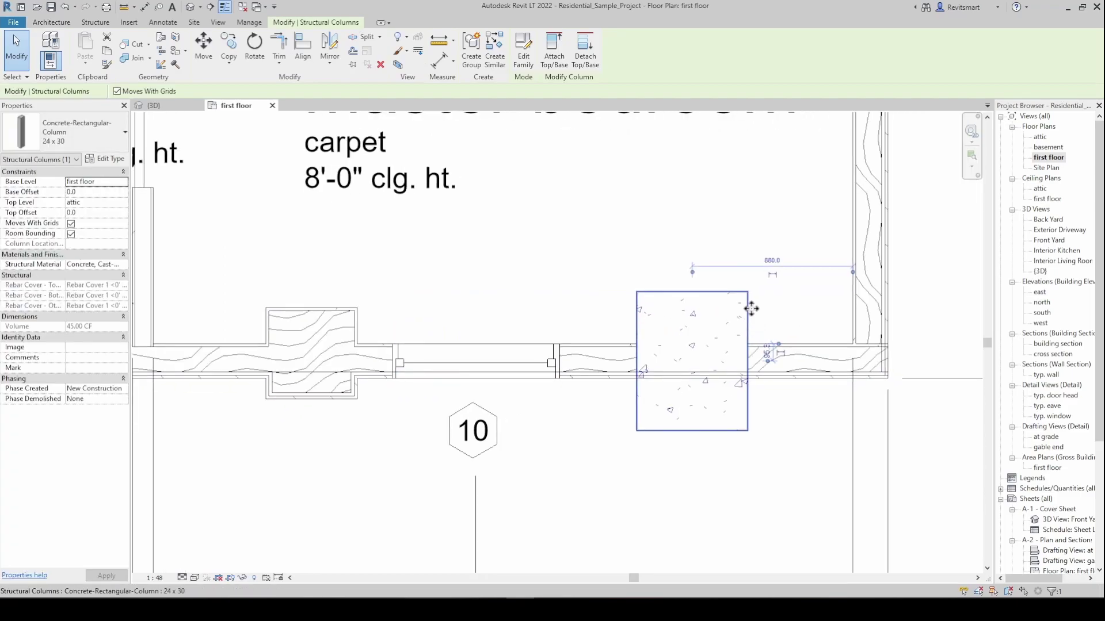
Move the architectural column within the south wall to about 2940 from the master bedroom's east wall.
click(340, 316)
drag(351, 323, 345, 353)
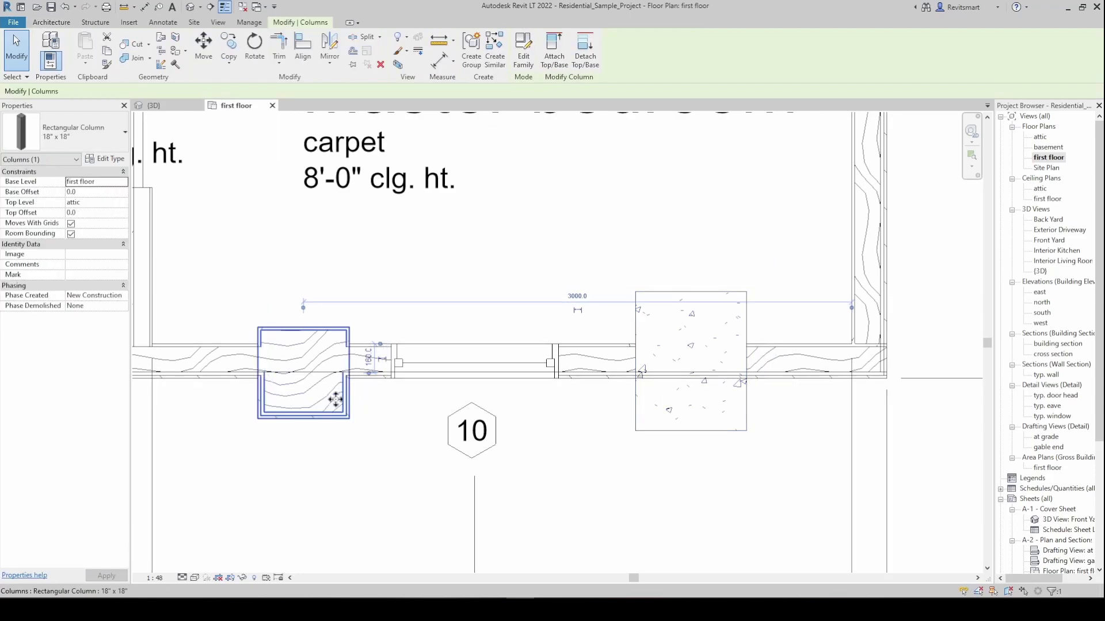
drag(303, 419, 260, 396)
middle_drag(260, 395, 337, 407)
drag(337, 407, 393, 428)
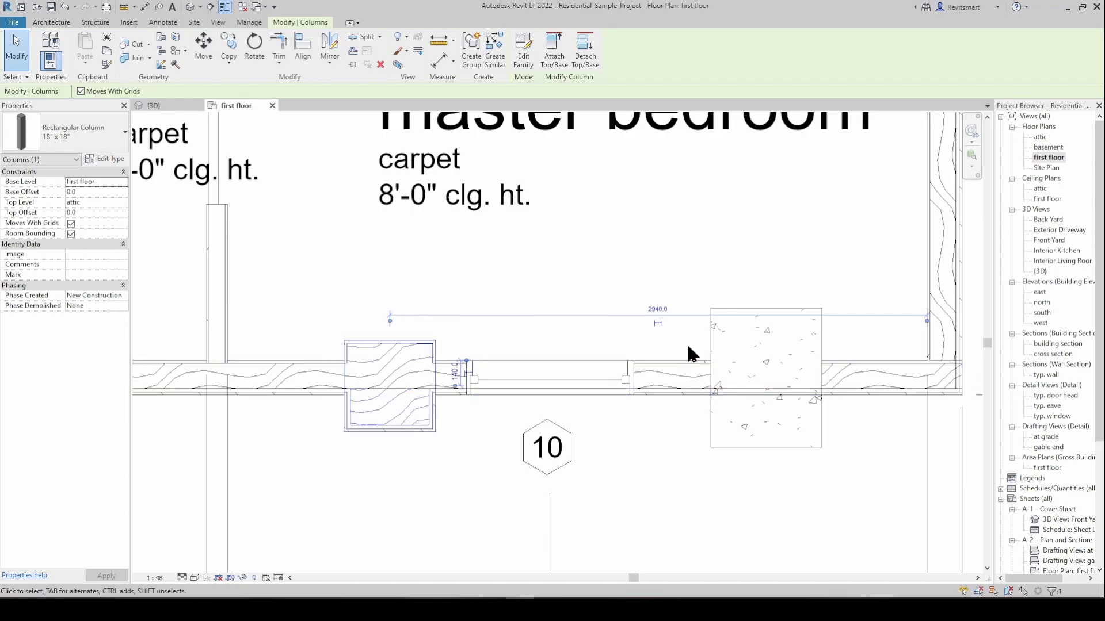
Compare the properties and wall finish wrapping of the concrete structural column and the rectangular architectural column.
click(713, 319)
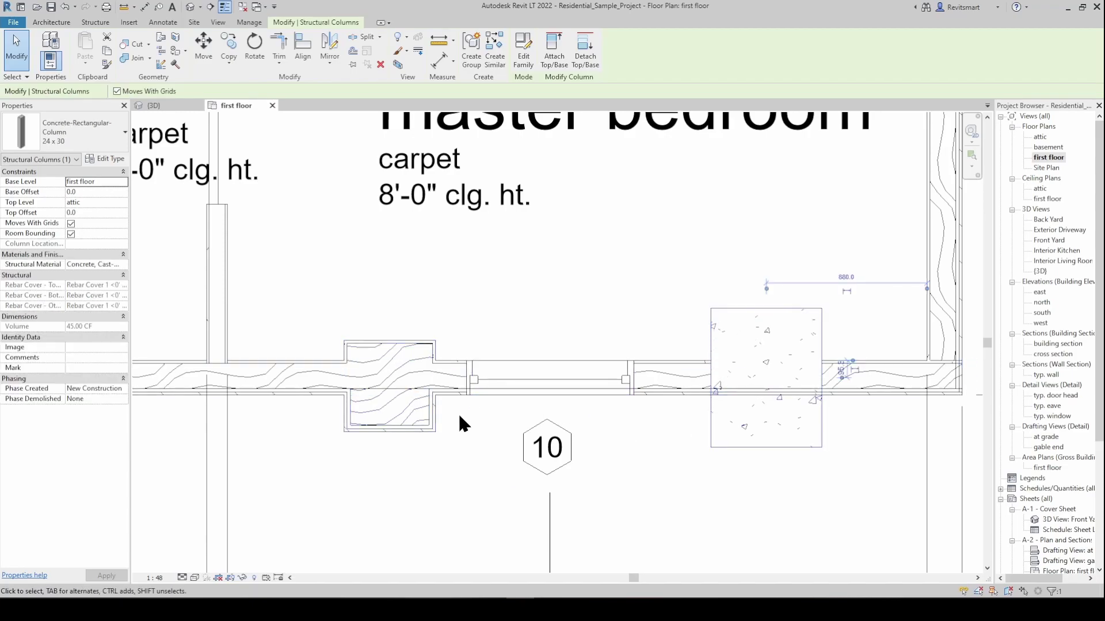
click(428, 412)
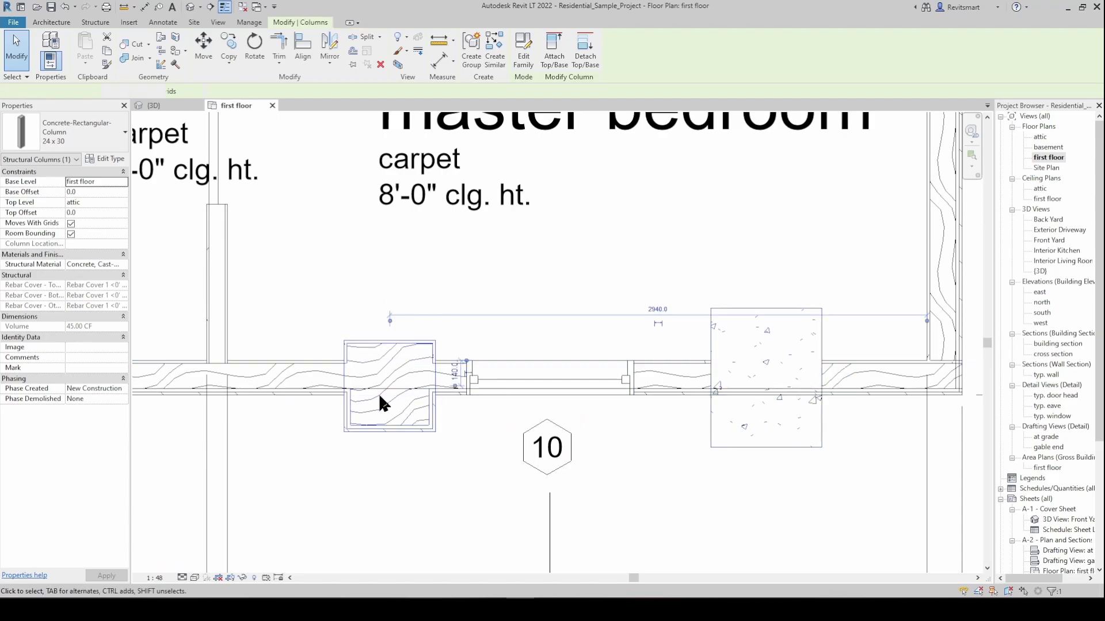
click(716, 328)
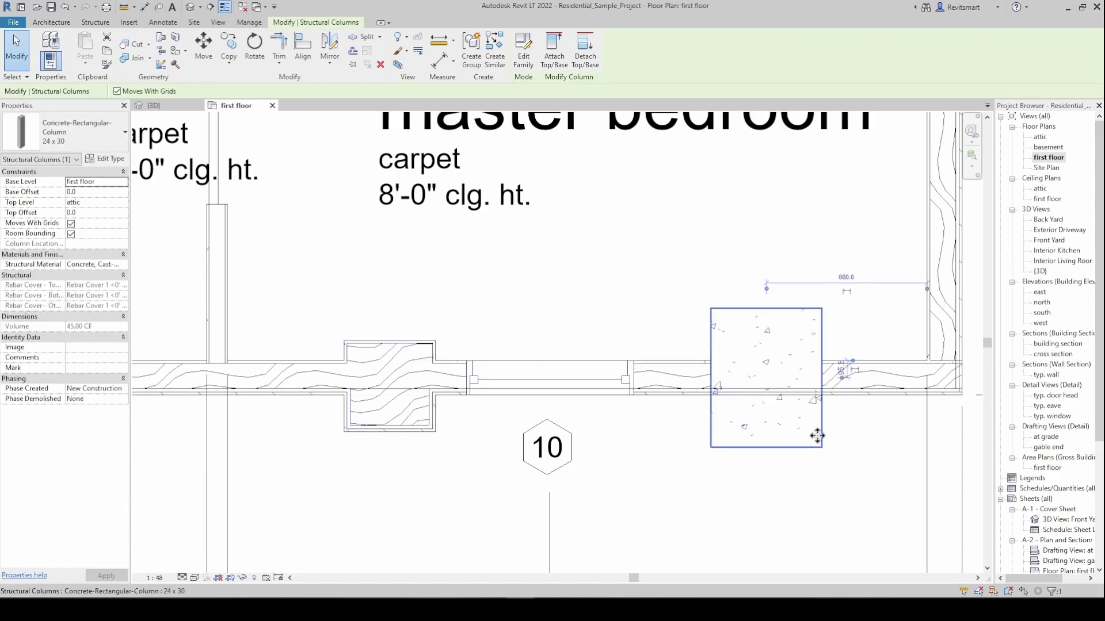
middle_drag(776, 347, 737, 341)
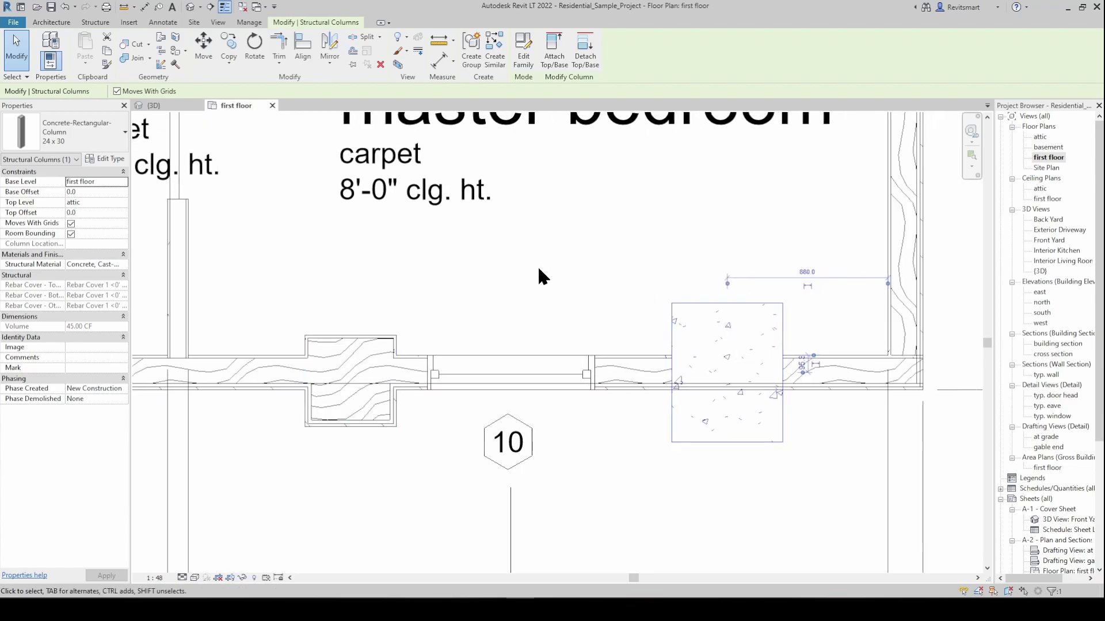
click(683, 265)
click(694, 305)
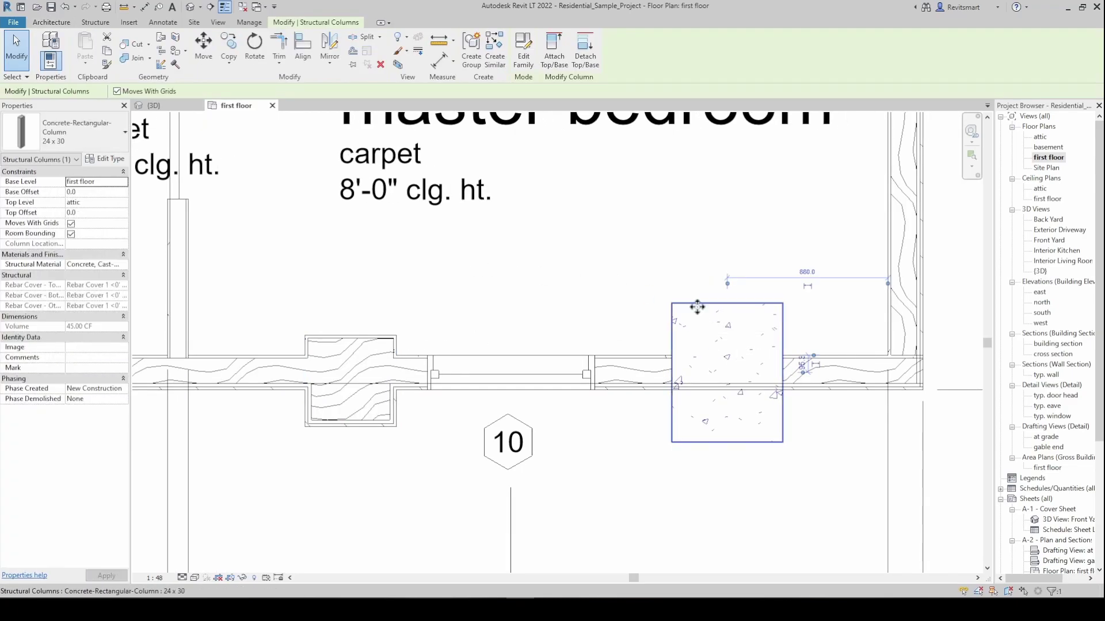
click(307, 336)
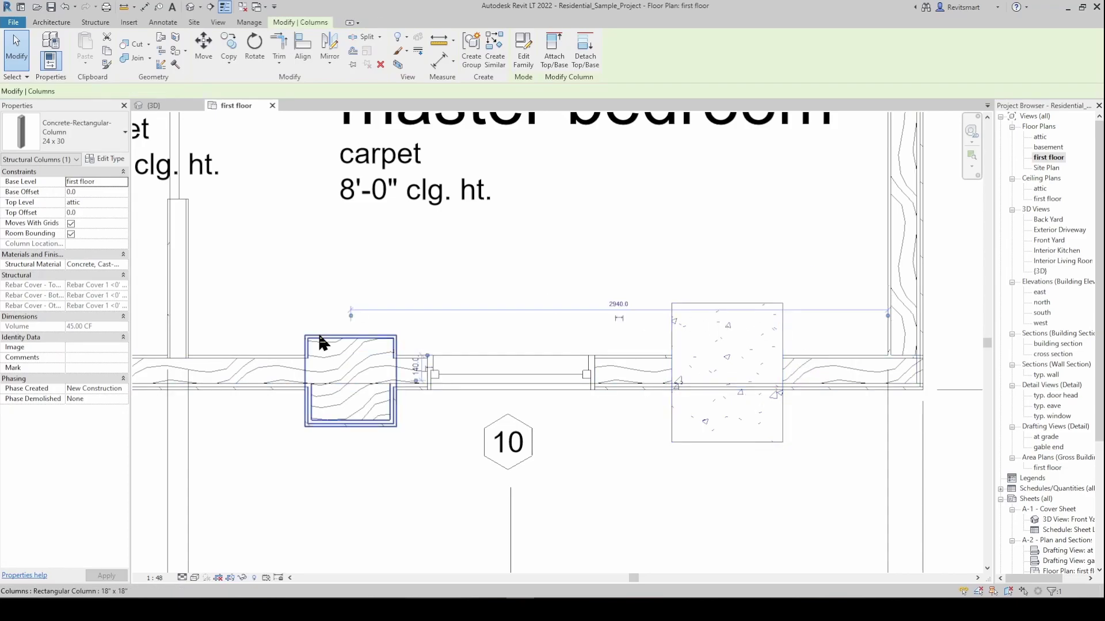
middle_drag(351, 342, 355, 343)
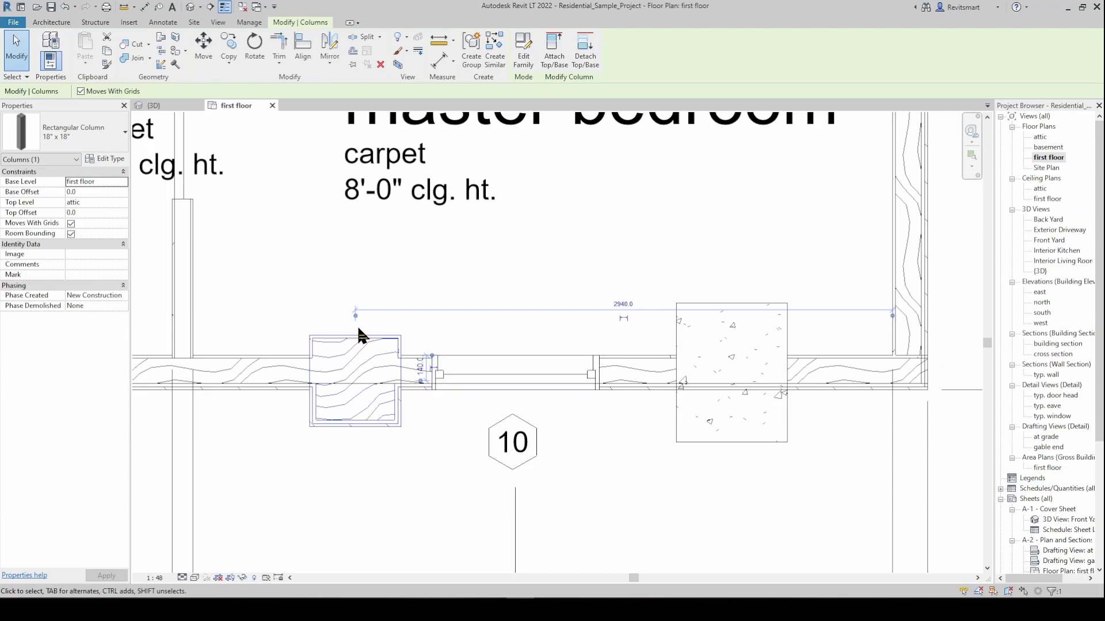
key(Escape)
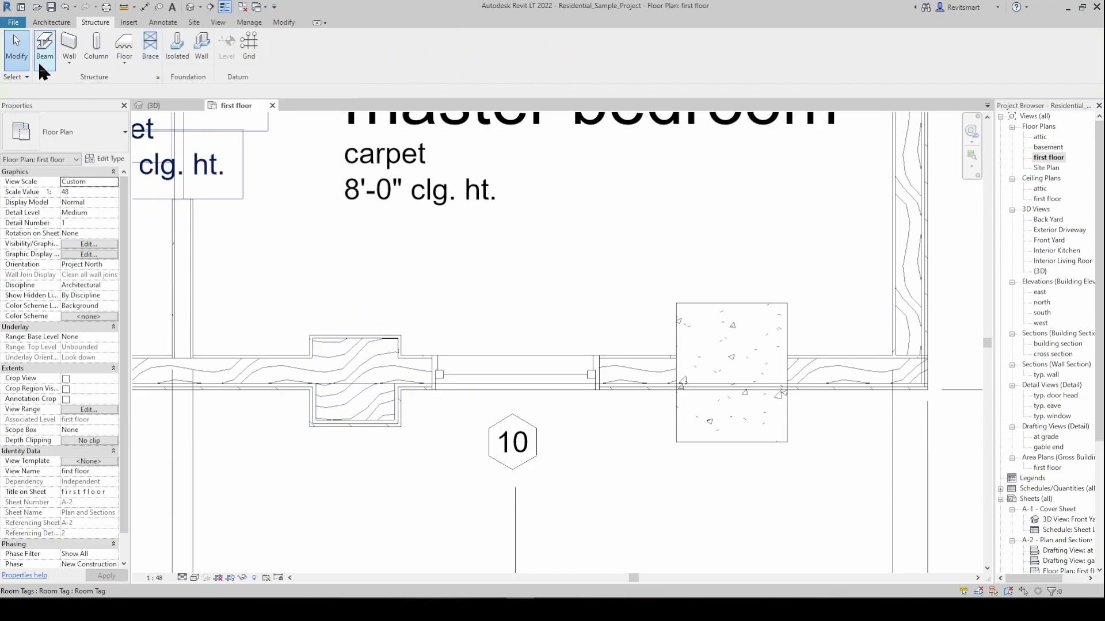
Draw a Timber 6x6 brace about 3020 long, from basement to first floor level, in the empty area south of window 10.
click(153, 52)
middle_drag(316, 363, 348, 251)
scroll(347, 251, down, 3)
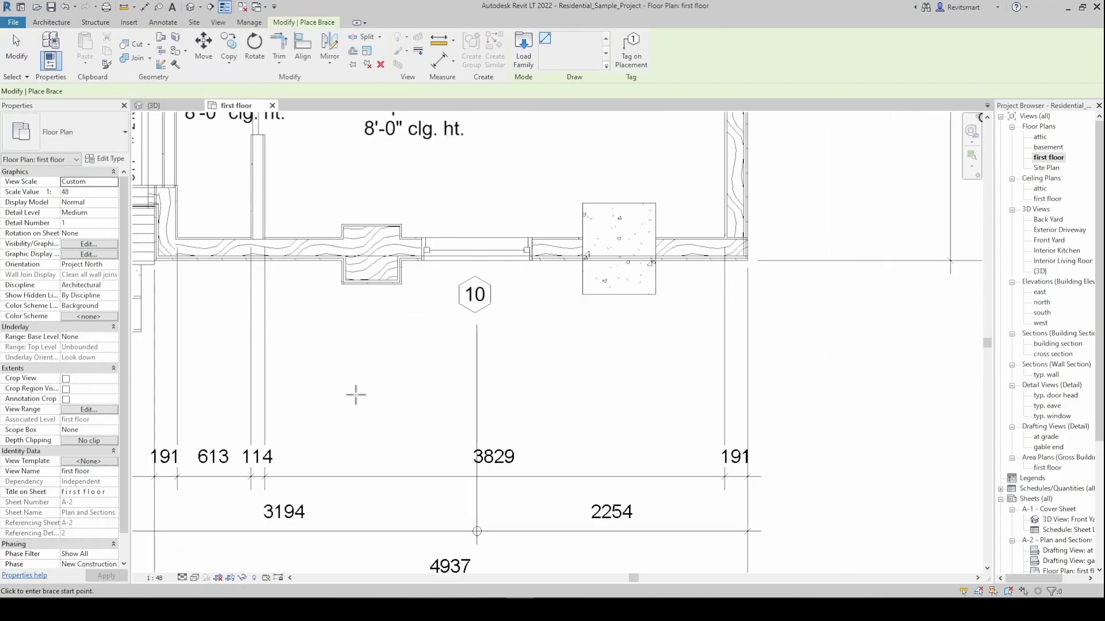
click(312, 413)
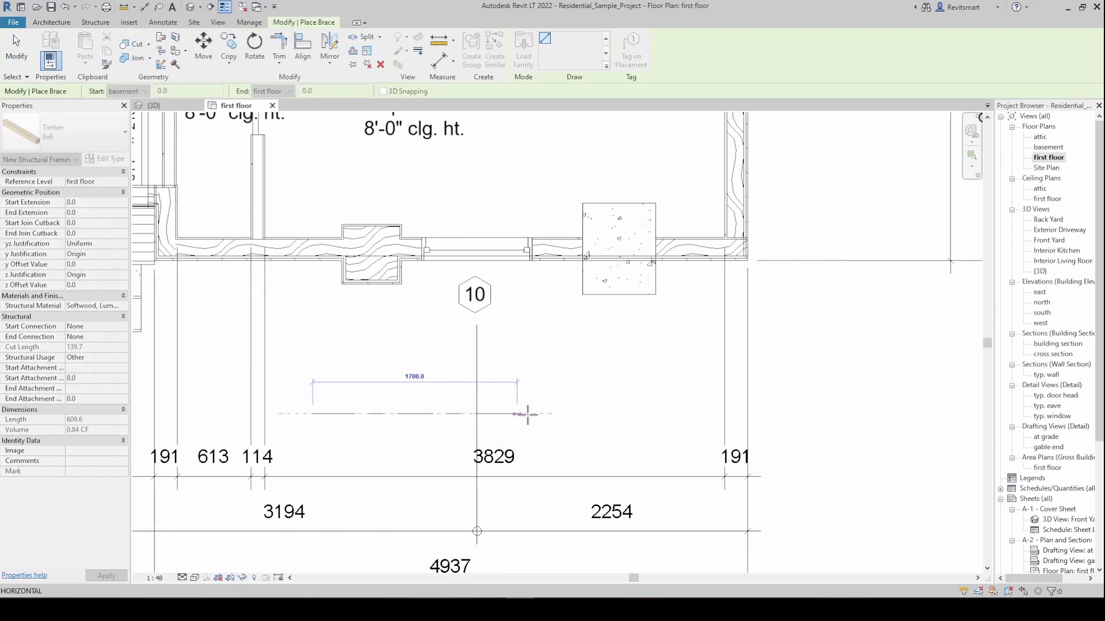
click(532, 413)
key(Escape)
key(Escape)
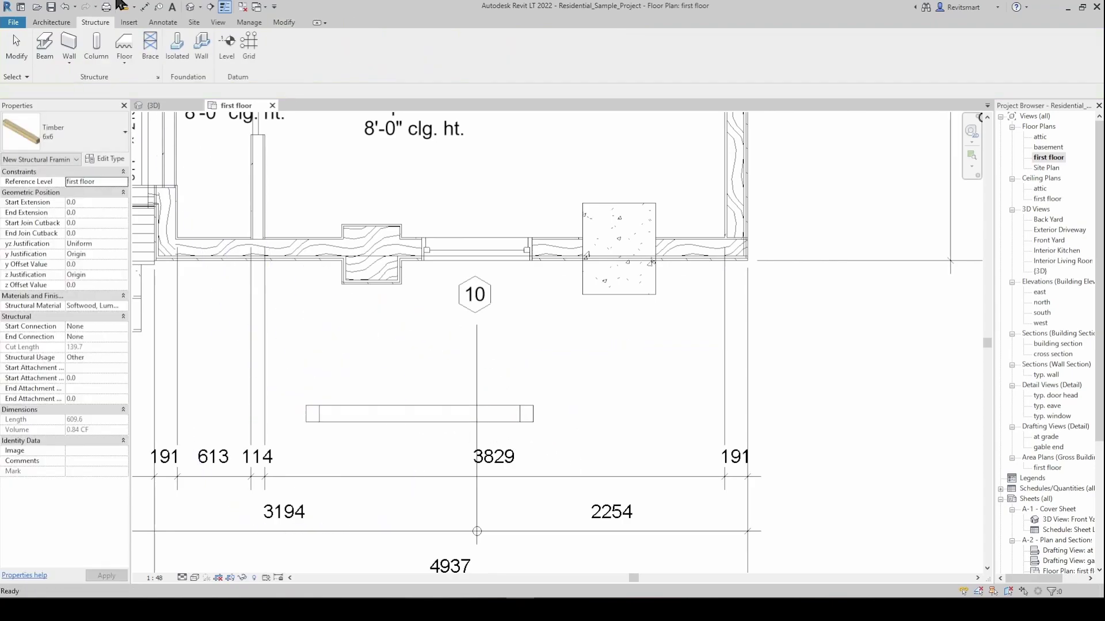
Examine the timber brace's slope and level attachments from the front in the default 3D view.
click(190, 7)
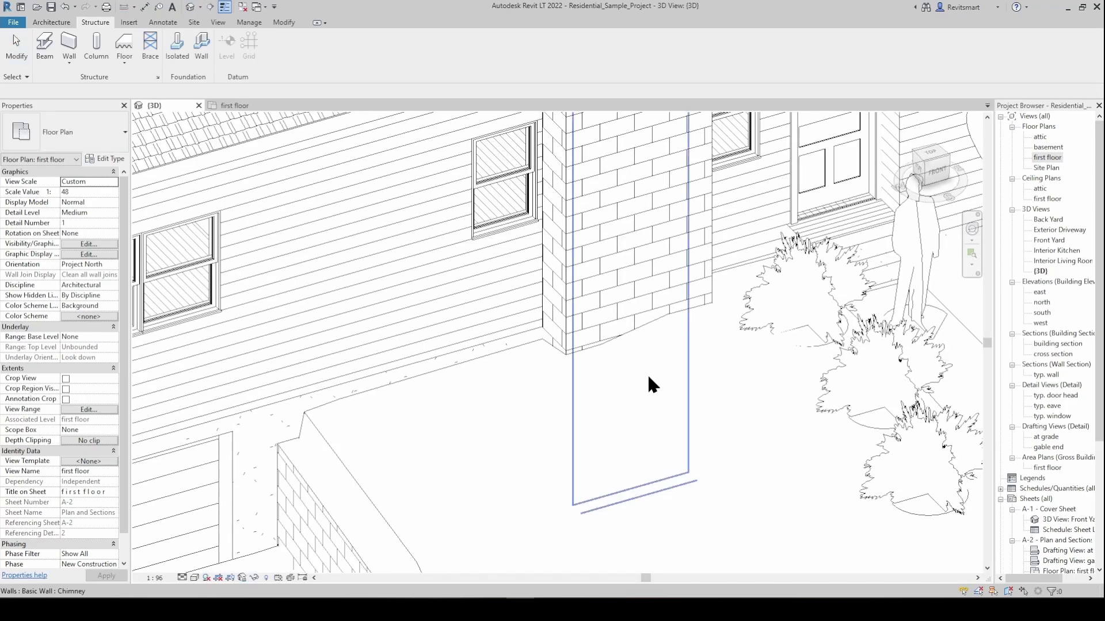
shift+middle_drag(667, 389, 554, 242)
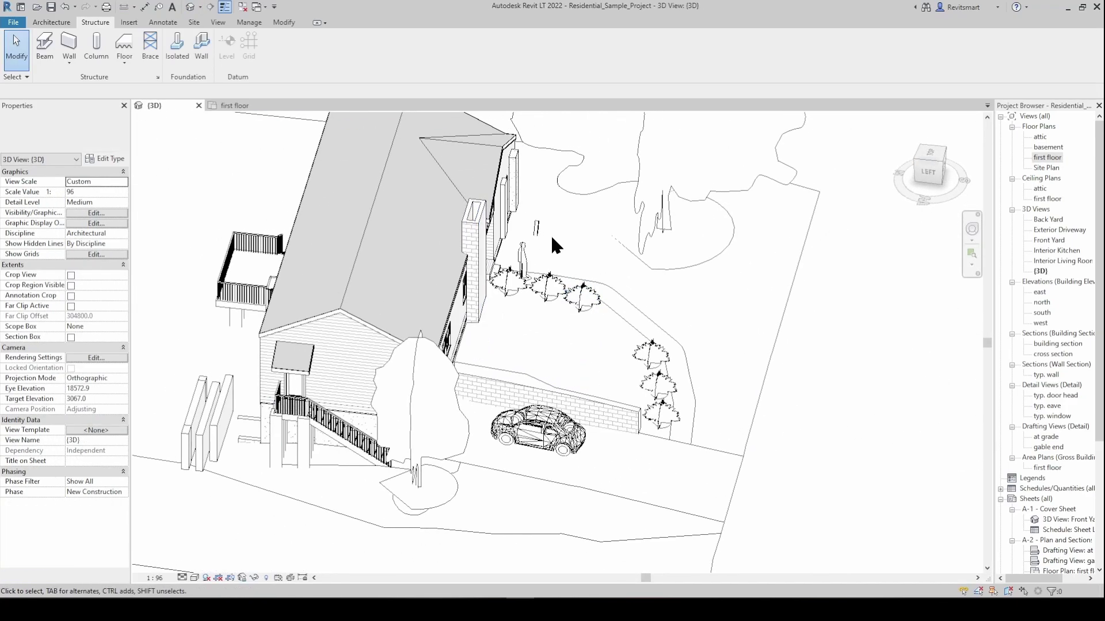
click(538, 230)
shift+middle_drag(491, 173, 345, 62)
scroll(579, 260, up, 4)
middle_drag(578, 258, 568, 333)
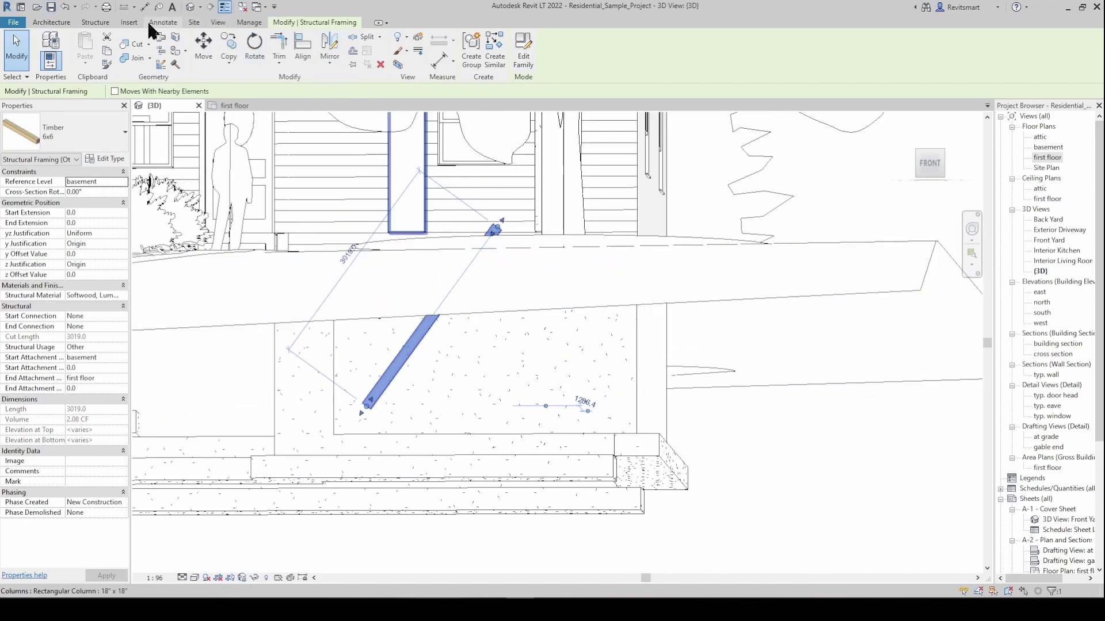
click(95, 22)
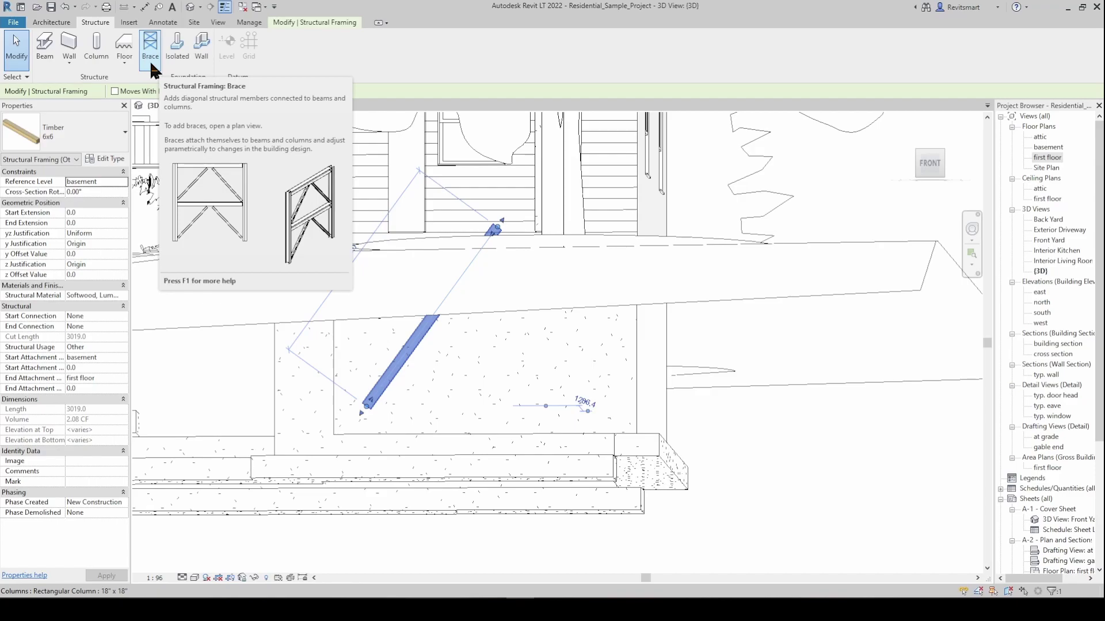
Return to the first floor plan and try to start an isolated structural foundation, without loading a foundation family.
key(Escape)
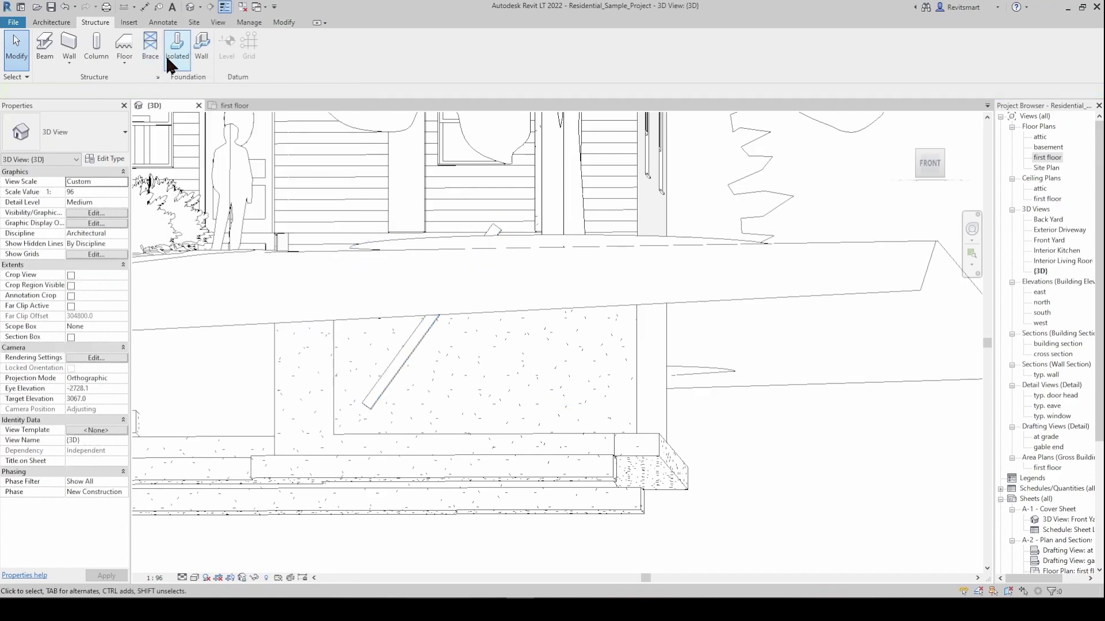
key(ctrl+Tab)
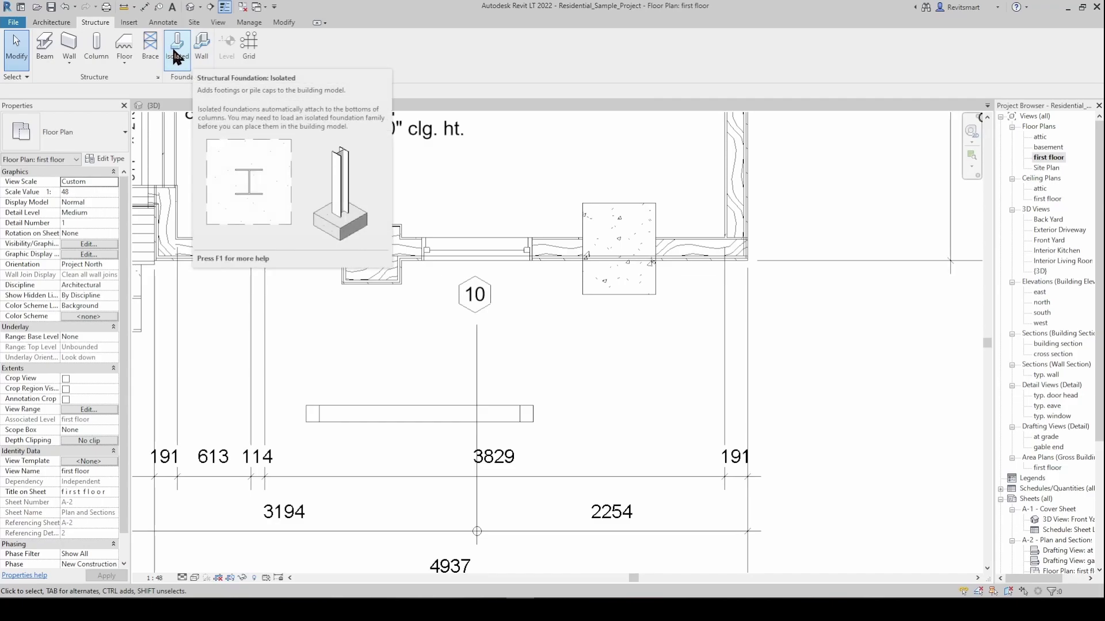
click(177, 49)
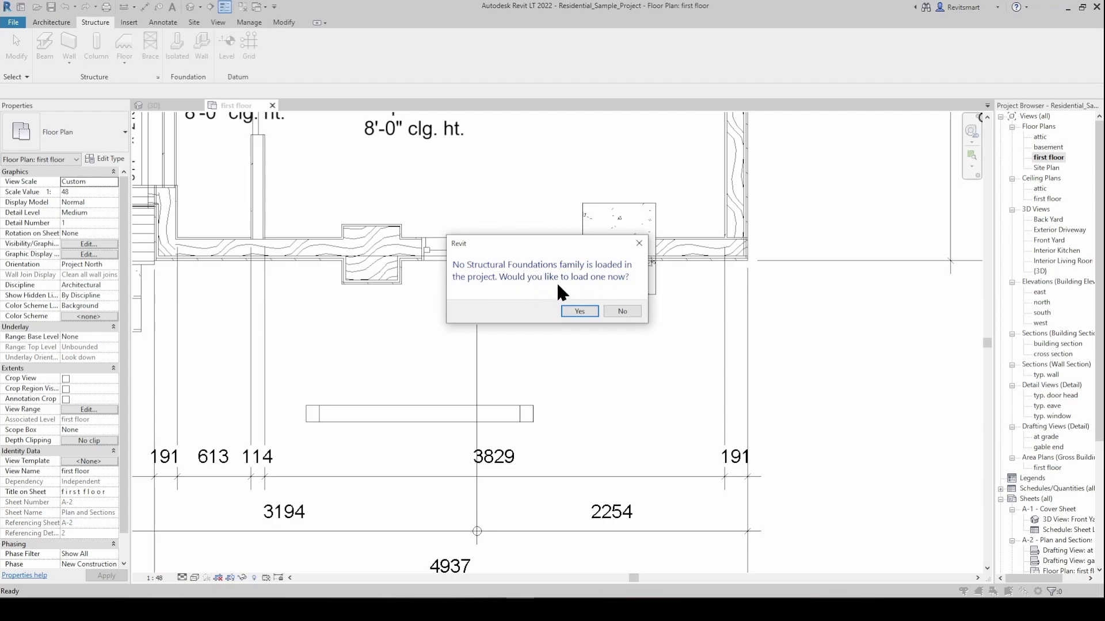
key(Escape)
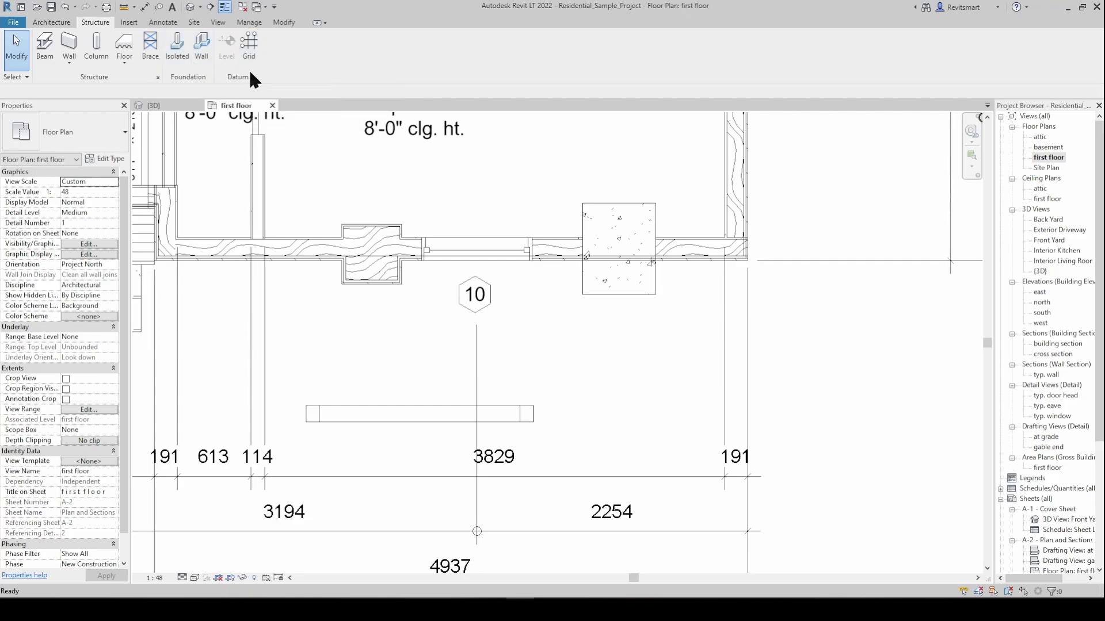
Compare the architectural and structural tool sets, including the Level and Grid datum tools in each.
click(49, 22)
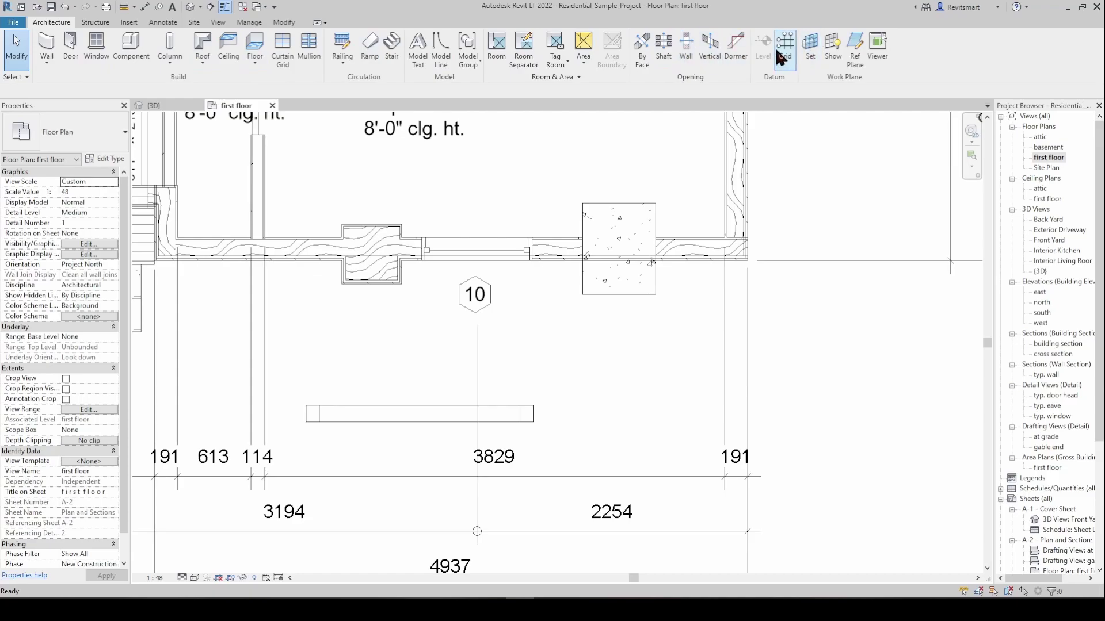
click(104, 23)
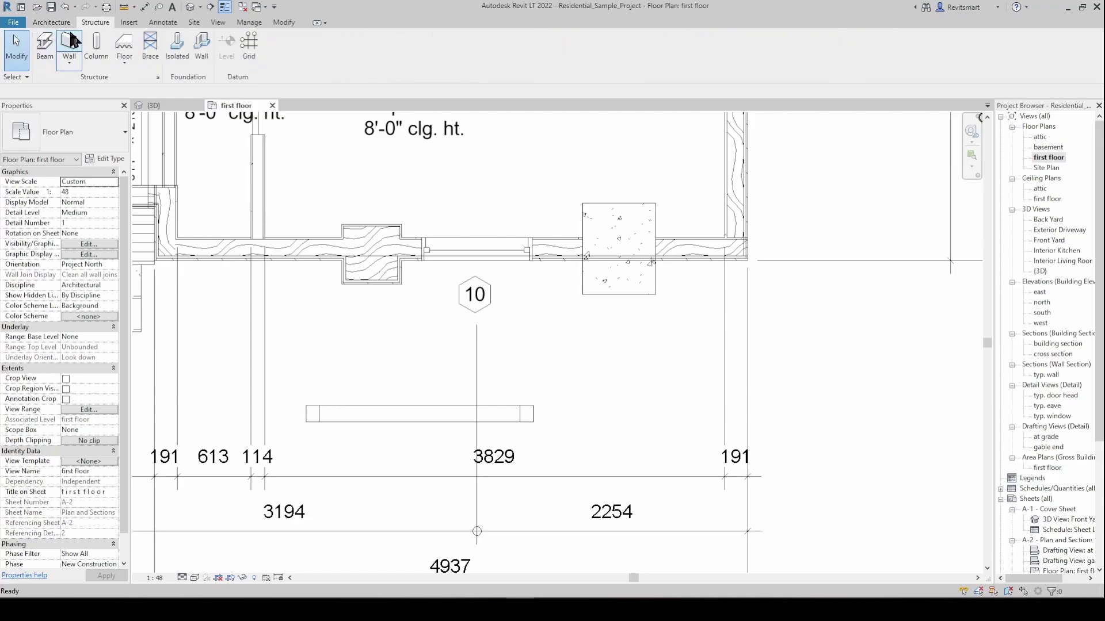
click(54, 20)
click(89, 23)
click(52, 22)
click(91, 24)
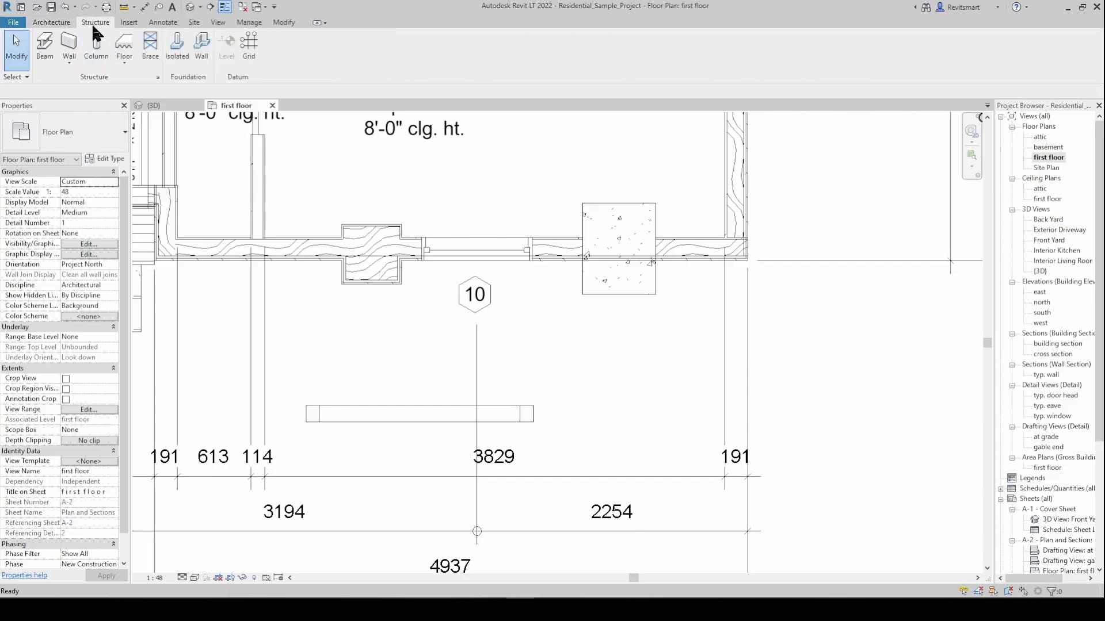